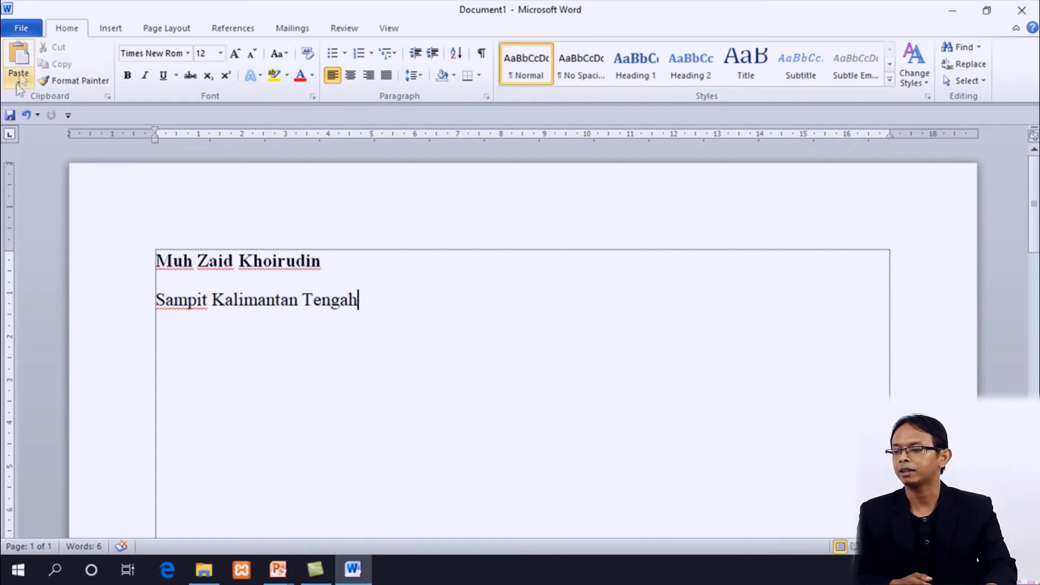
Start saving the new document and choose the Data Quantum (D:) drive as its location.
{"action": "left_click", "coordinate": [21, 31]}
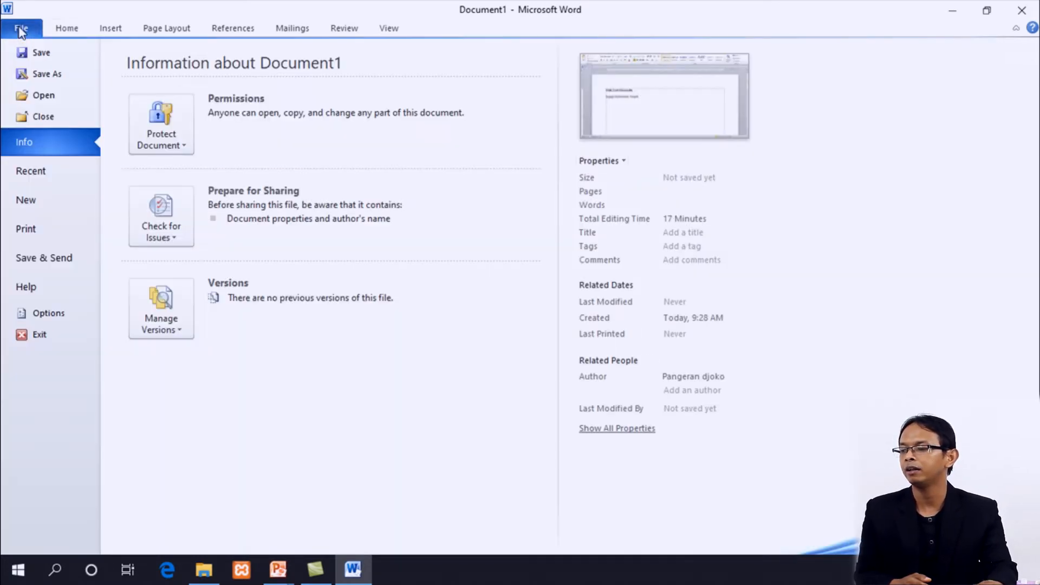
{"action": "left_click", "coordinate": [46, 56]}
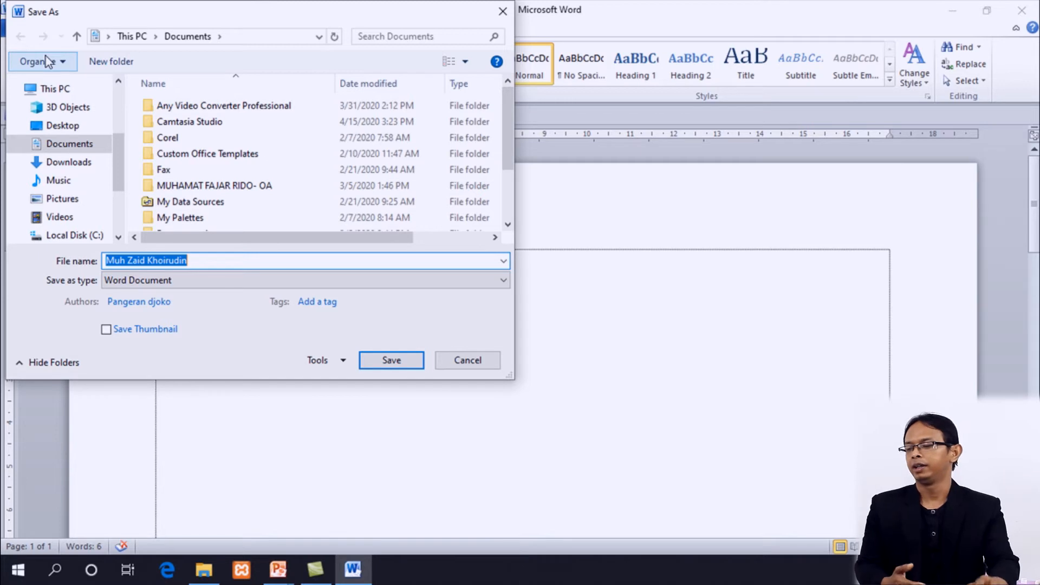
{"action": "left_click_drag", "start_coordinate": [116, 146], "coordinate": [120, 179]}
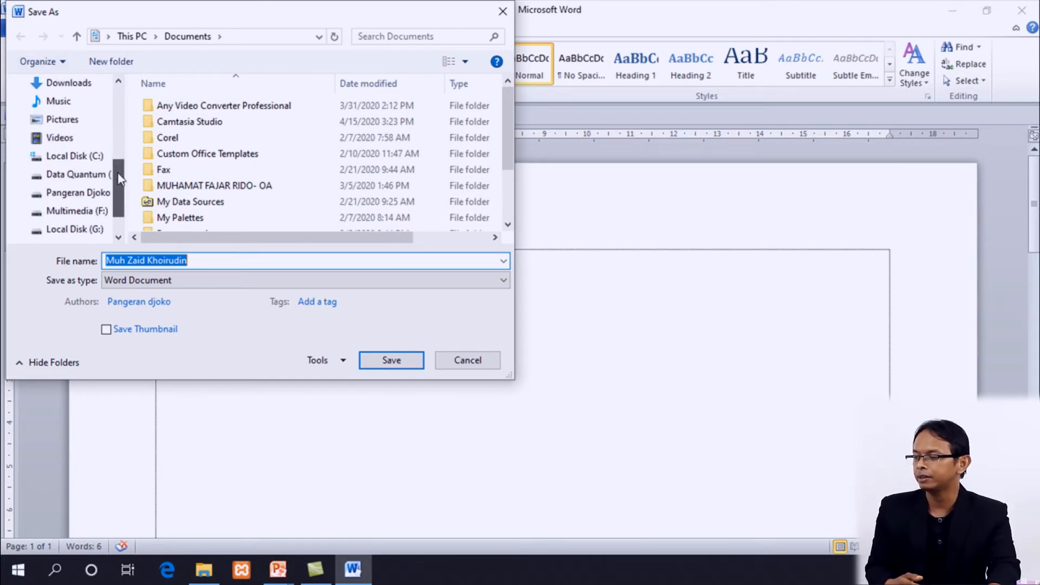
{"action": "left_click", "coordinate": [87, 175]}
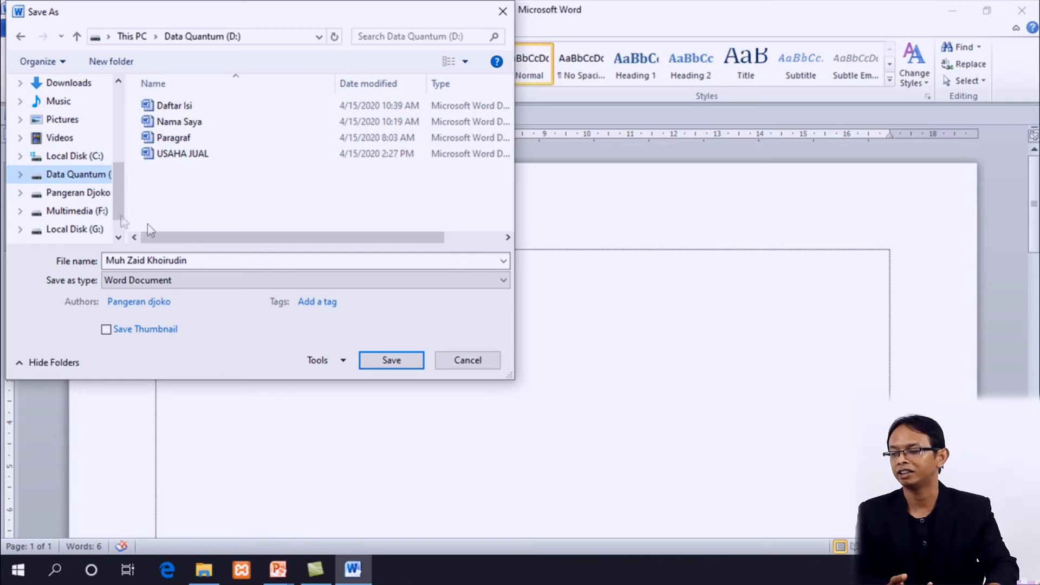
Create a new folder named FOLDER1 on the Data Quantum (D:) drive from the save dialog.
{"action": "left_click", "coordinate": [114, 63]}
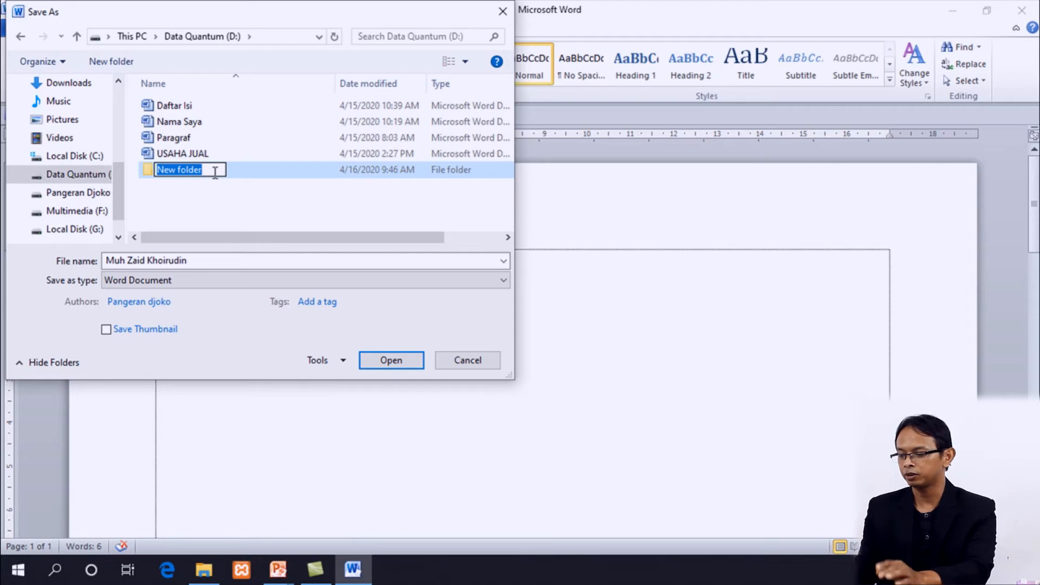
{"action": "type", "text": "FOLDE"}
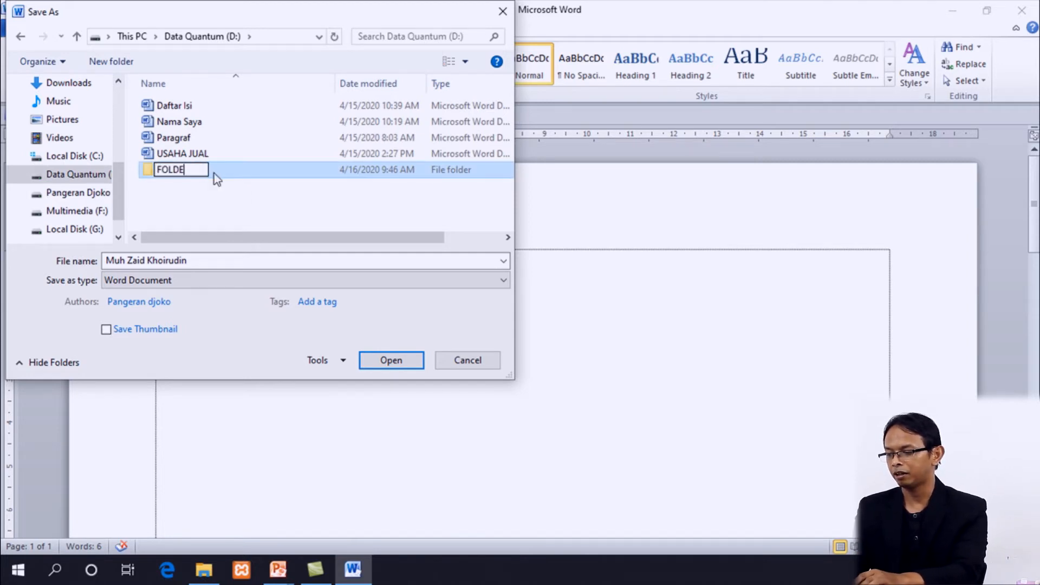
{"action": "type", "text": "R1"}
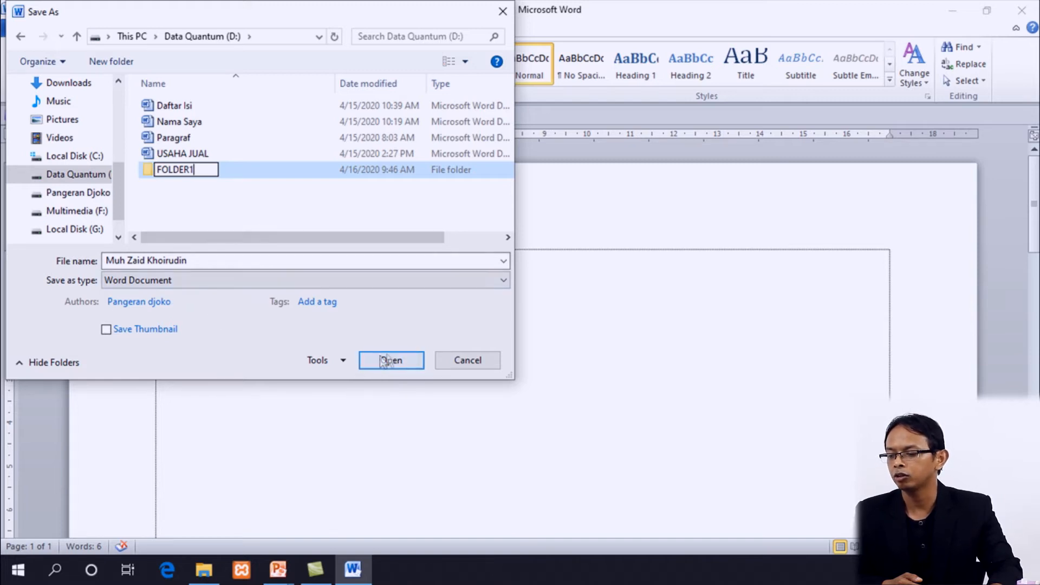
{"action": "left_click", "coordinate": [199, 262]}
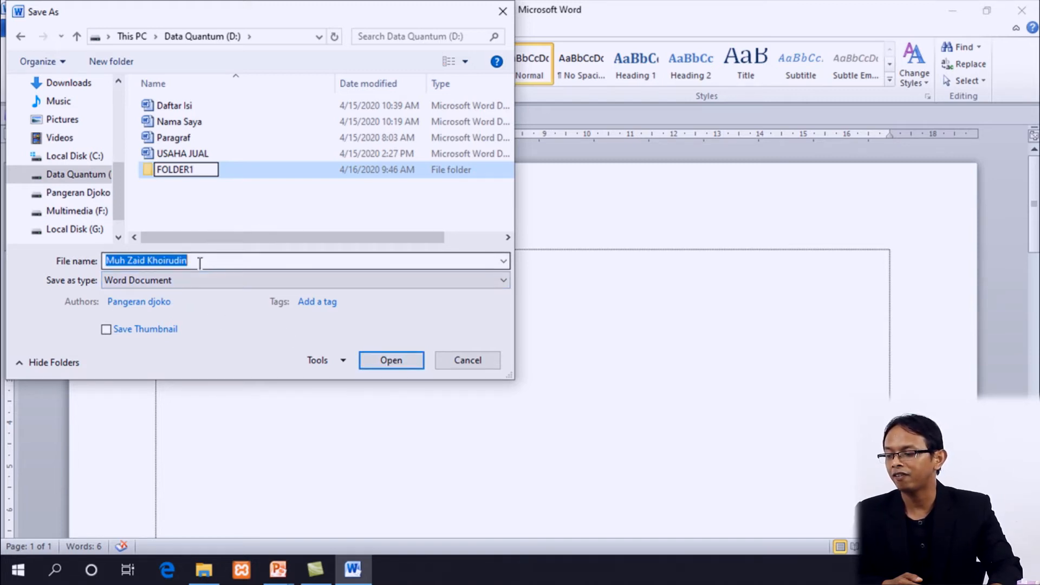
{"action": "left_click", "coordinate": [198, 262]}
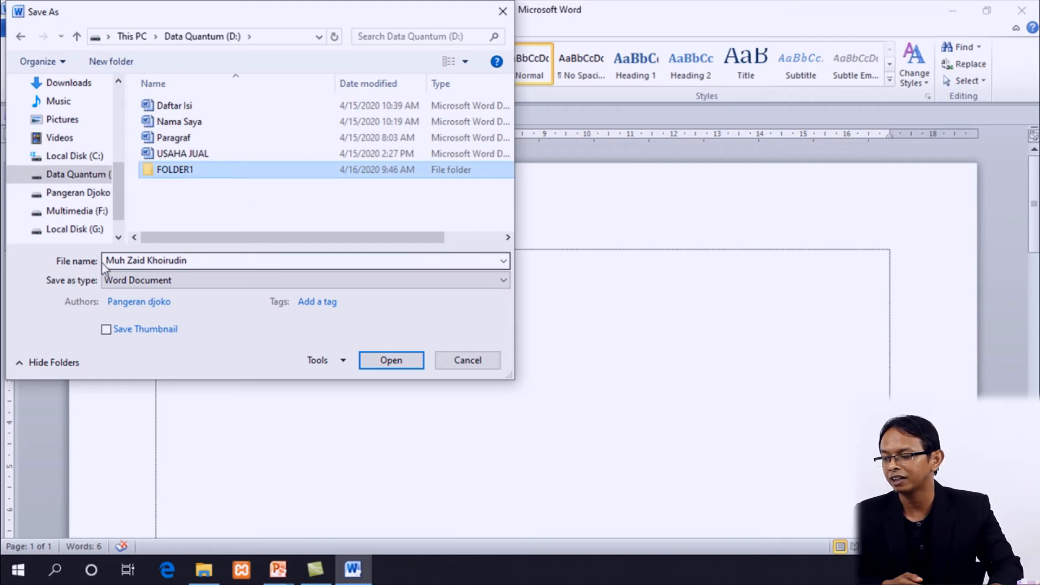
Name the file "Tulisan pertama" and save it as a Word Document inside FOLDER1.
{"action": "left_click_drag", "start_coordinate": [107, 262], "coordinate": [190, 263]}
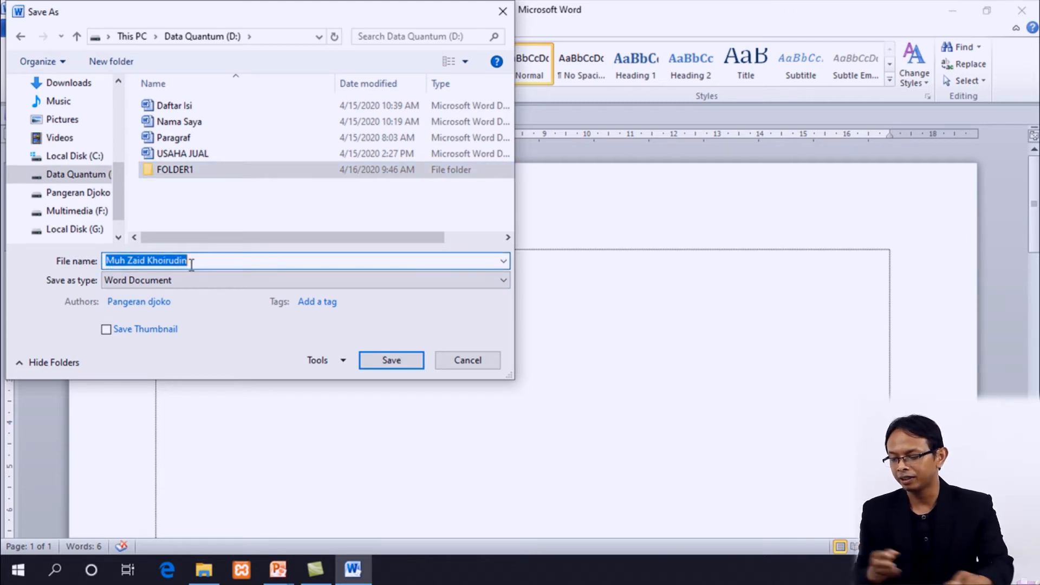
{"action": "type", "text": "Tulisa"}
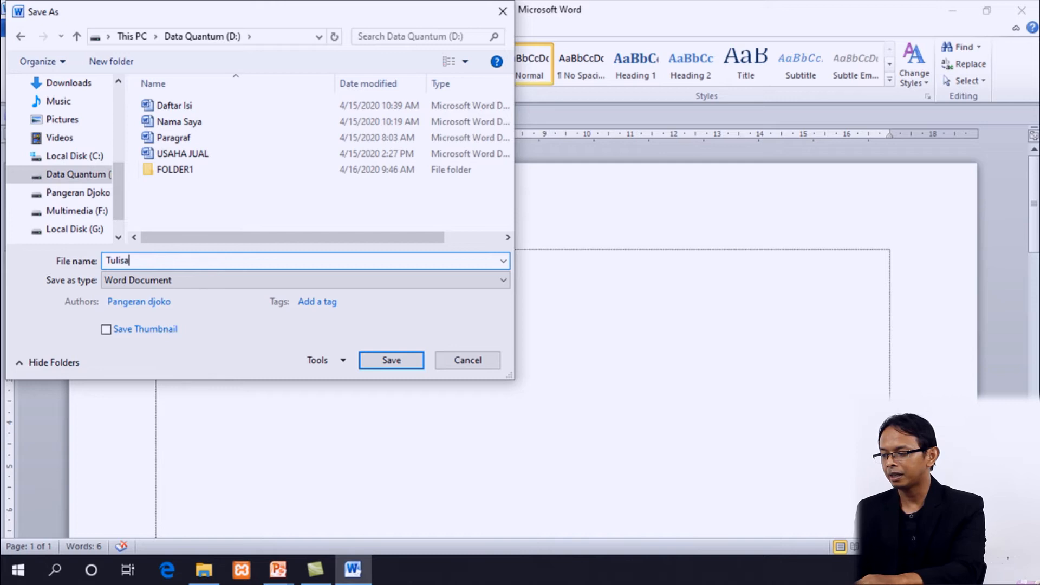
{"action": "type", "text": "n pertama"}
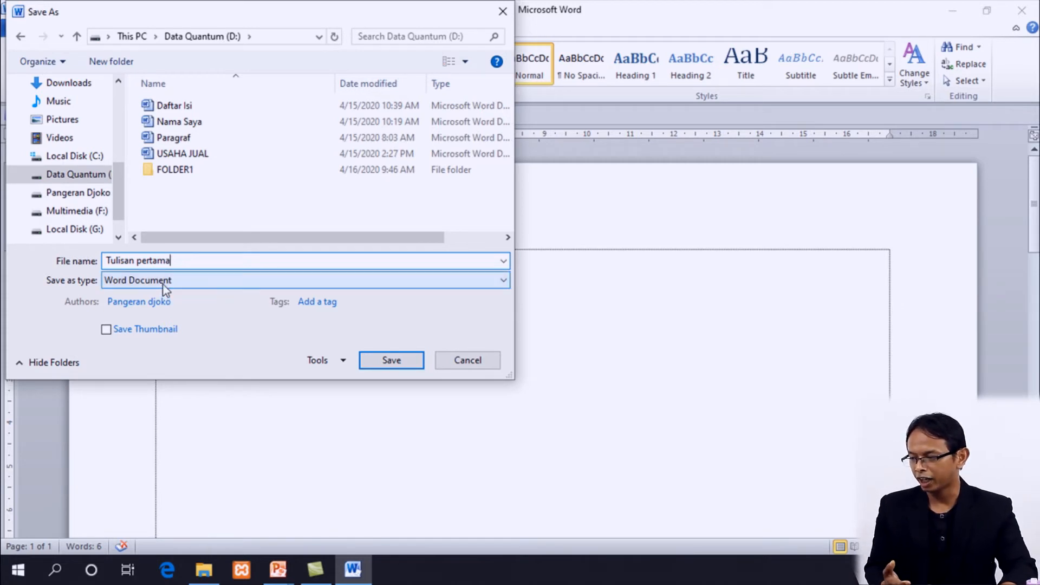
{"action": "left_click", "coordinate": [186, 171]}
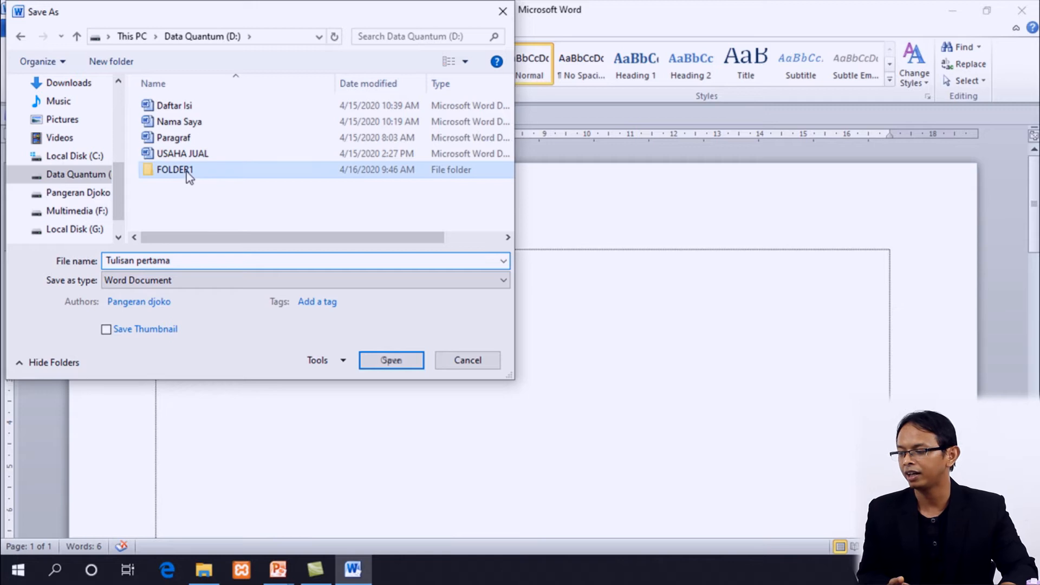
{"action": "left_click", "coordinate": [390, 360]}
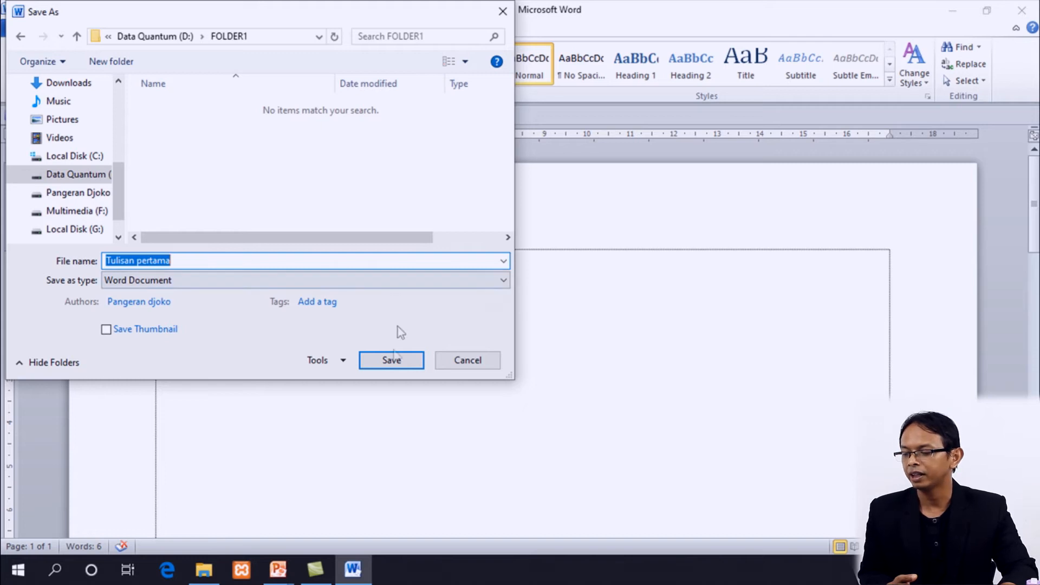
{"action": "left_click", "coordinate": [391, 360]}
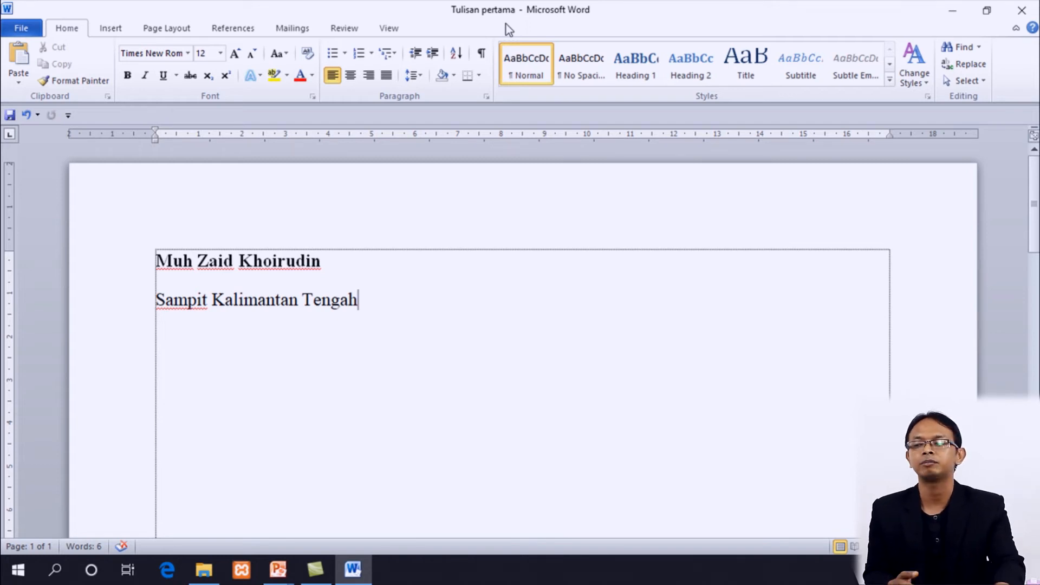
Close the document and reopen Tulisan pertama from FOLDER1 on Data Quantum (D:) using File Explorer.
{"action": "left_click", "coordinate": [1024, 13]}
{"action": "left_click", "coordinate": [204, 572]}
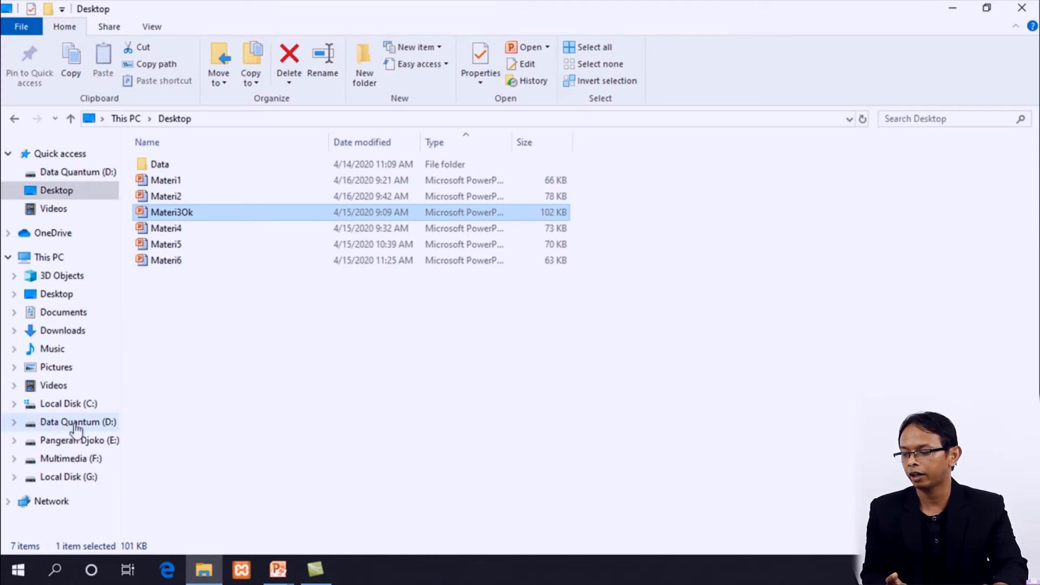
{"action": "left_click", "coordinate": [76, 428]}
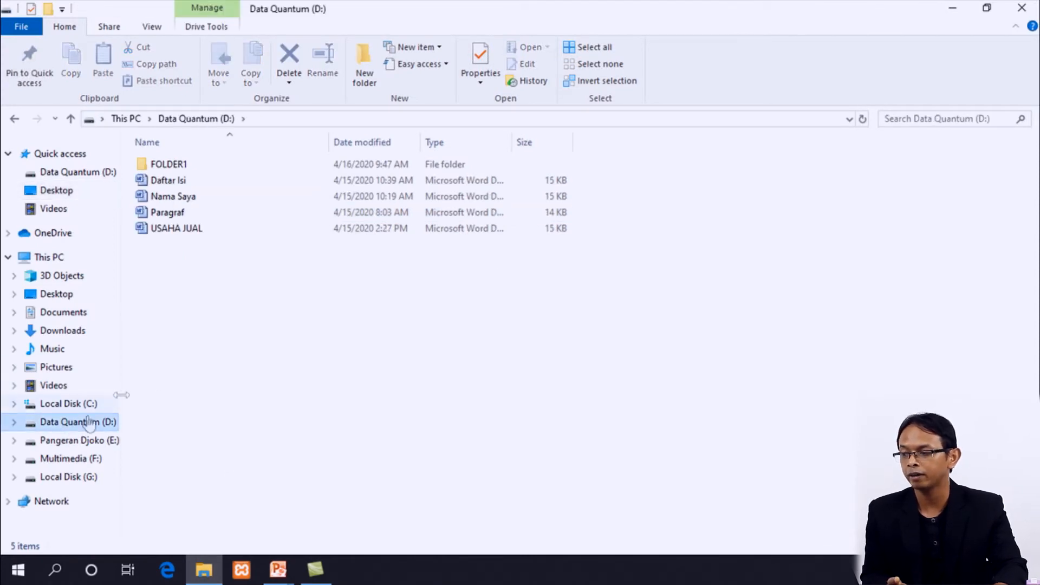
{"action": "double_click", "coordinate": [174, 167]}
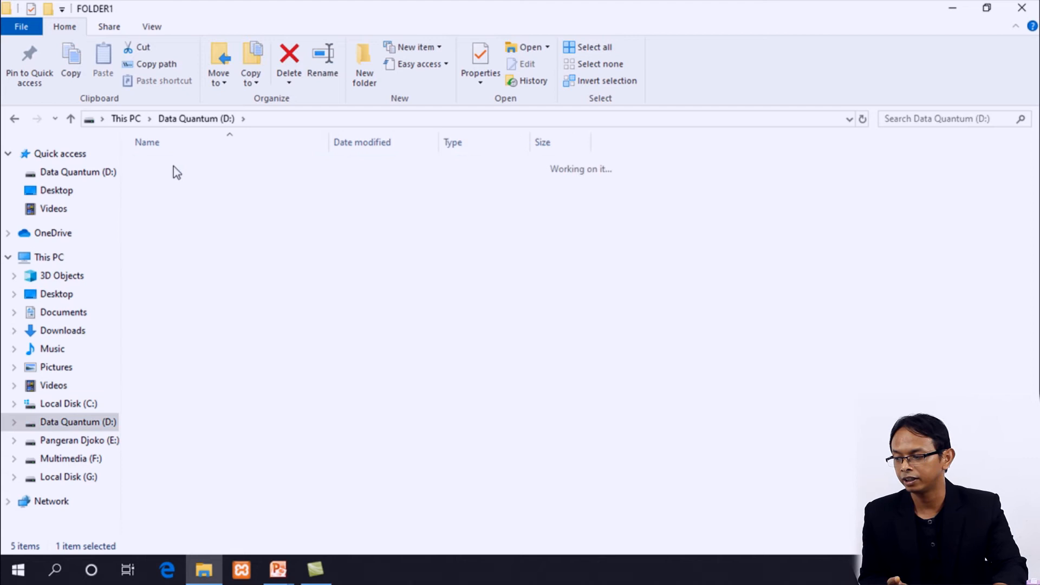
{"action": "double_click", "coordinate": [174, 167]}
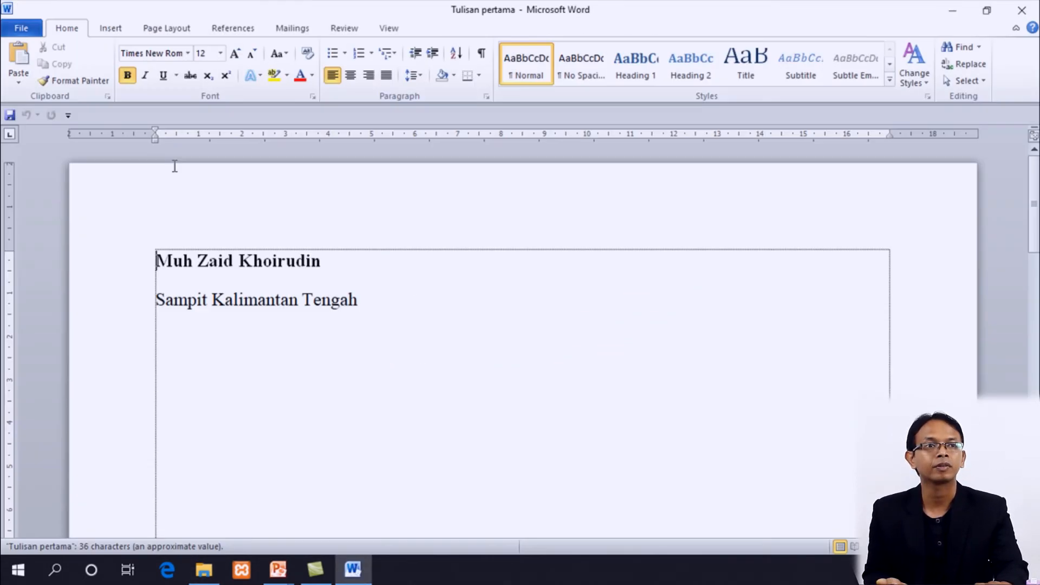
Close the document and the File Explorer window, and launch Microsoft Word 2010 with a blank document.
{"action": "left_click", "coordinate": [1020, 10]}
{"action": "left_click", "coordinate": [1020, 9]}
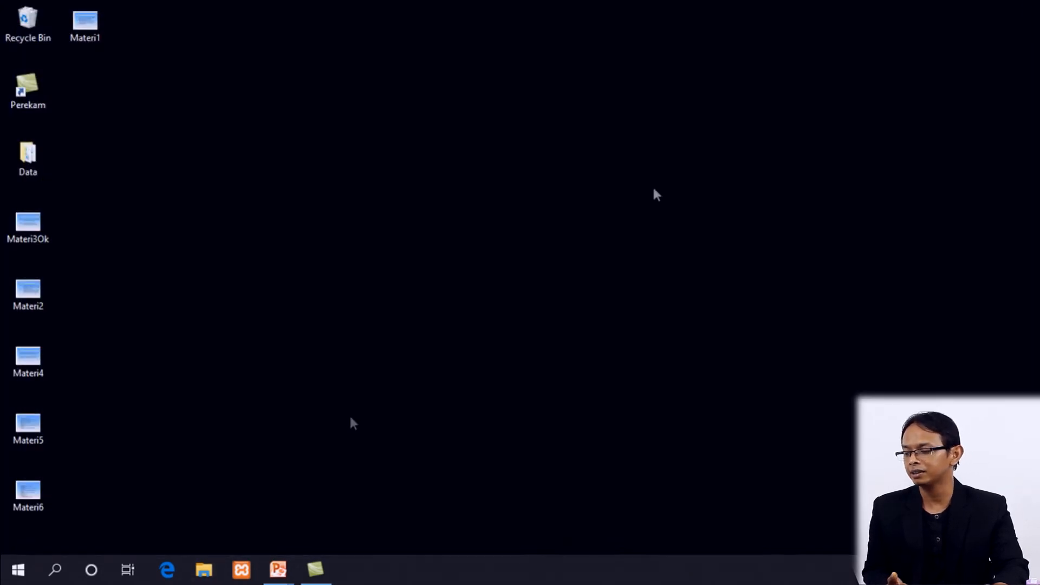
{"action": "left_click", "coordinate": [18, 568]}
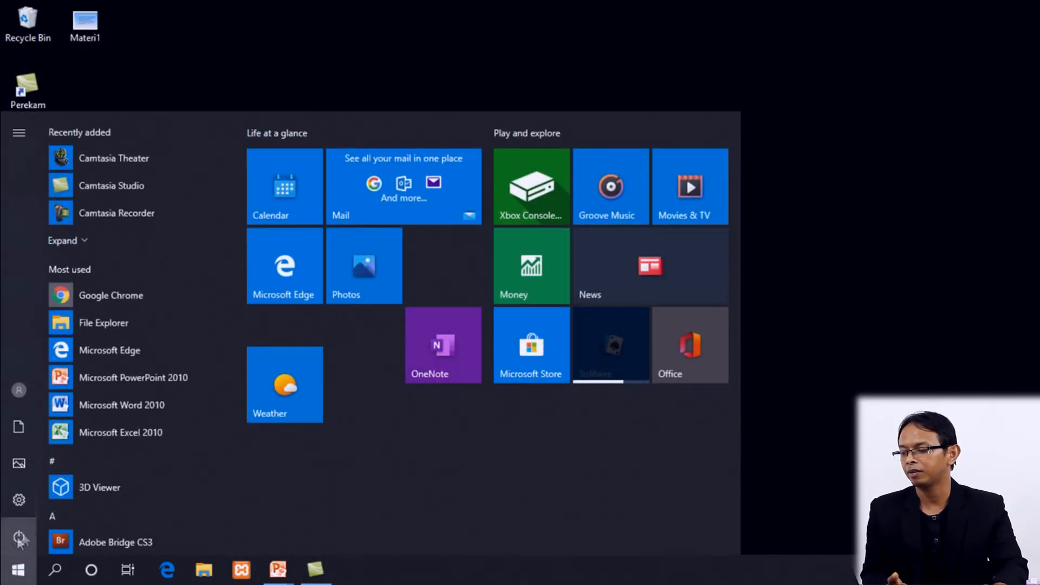
{"action": "left_click", "coordinate": [113, 403]}
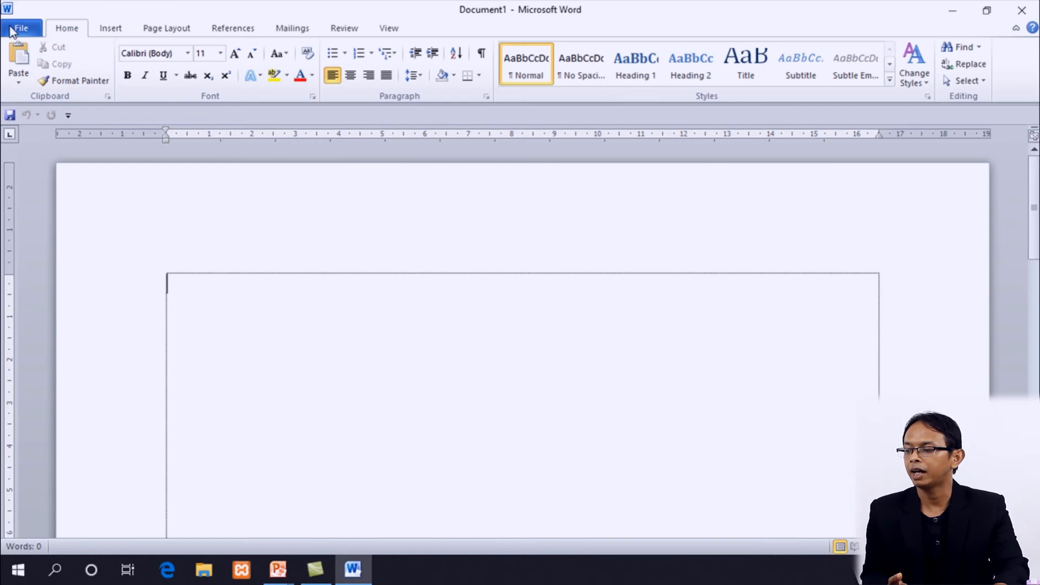
From within Word, open Tulisan pertama from FOLDER1 on the Data Quantum (D:) drive, and close it again.
{"action": "left_click", "coordinate": [13, 30]}
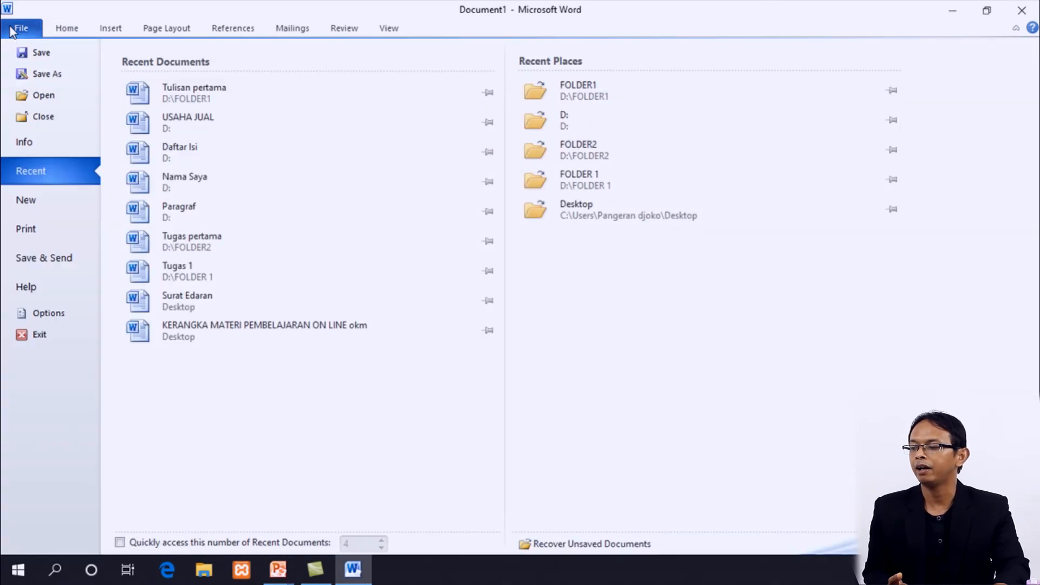
{"action": "left_click", "coordinate": [41, 98]}
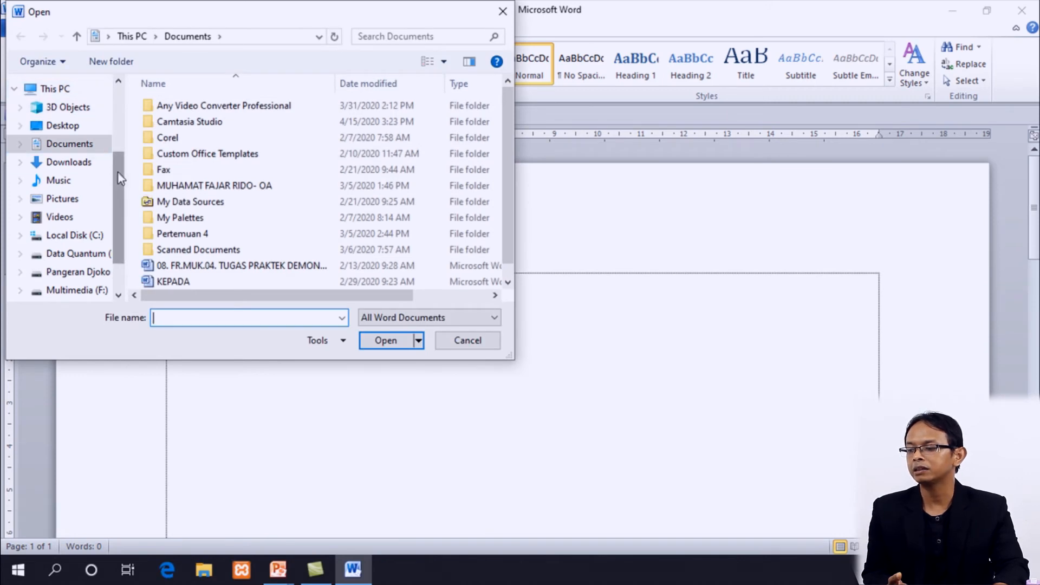
{"action": "left_click_drag", "start_coordinate": [118, 174], "coordinate": [126, 226]}
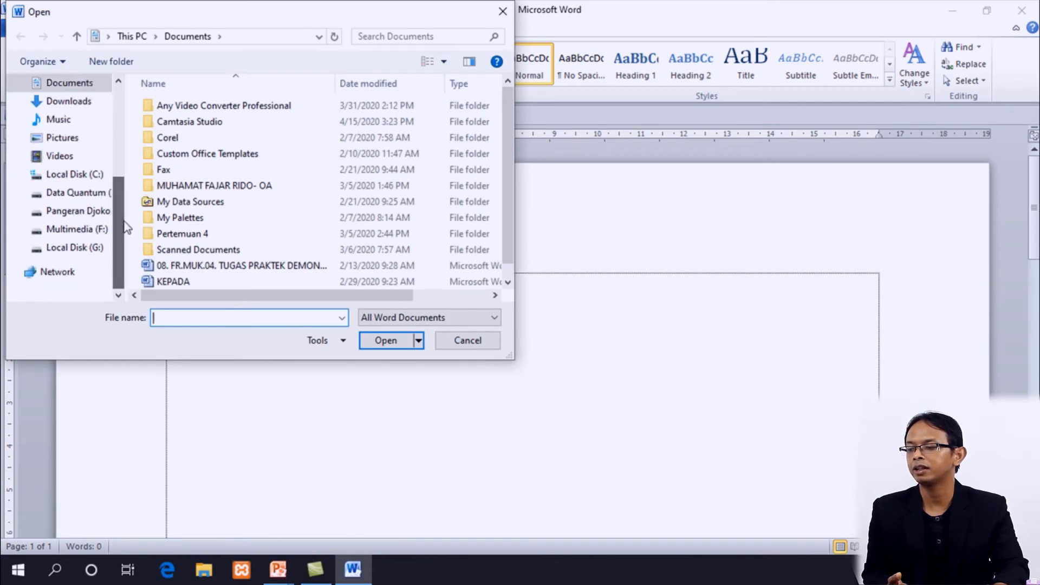
{"action": "left_click", "coordinate": [99, 195]}
{"action": "double_click", "coordinate": [174, 106]}
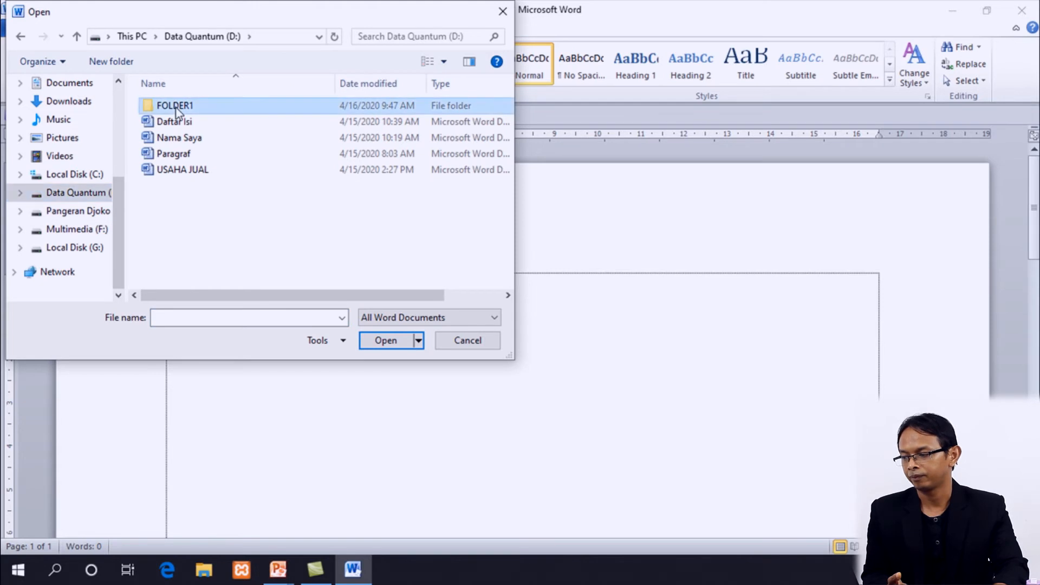
{"action": "left_click", "coordinate": [176, 107]}
{"action": "left_click", "coordinate": [392, 342]}
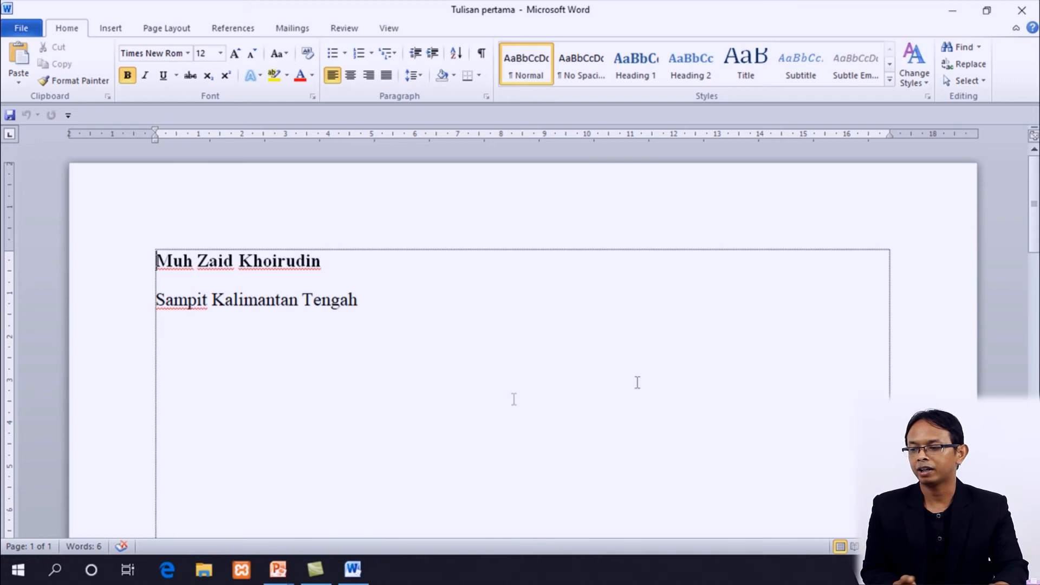
{"action": "left_click", "coordinate": [1024, 13]}
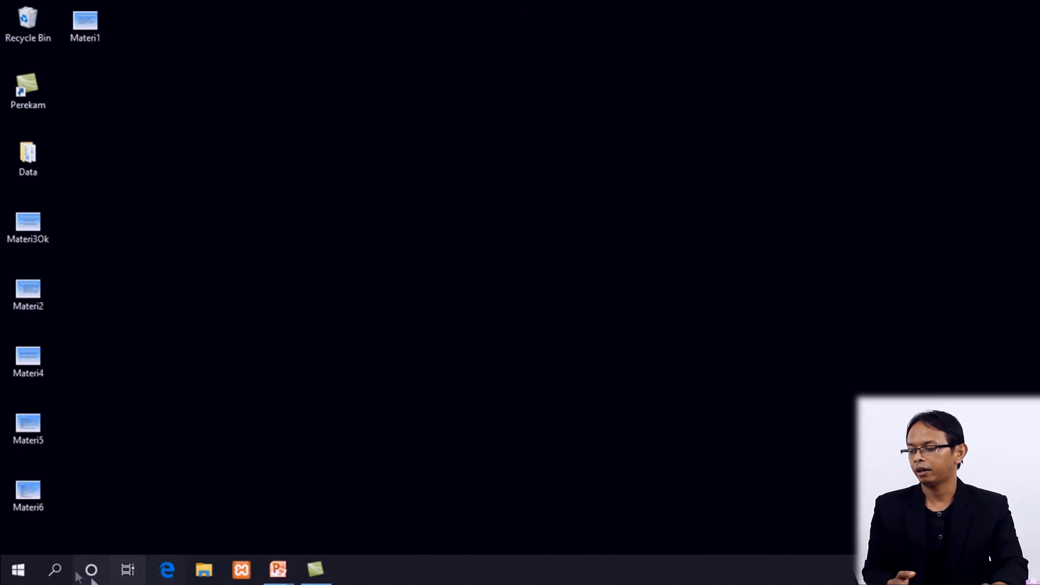
Look through the alphabetical list of installed programs in Windows down to its end.
{"action": "left_click", "coordinate": [18, 574]}
{"action": "scroll", "coordinate": [137, 410], "scroll_direction": "down", "scroll_amount": 10}
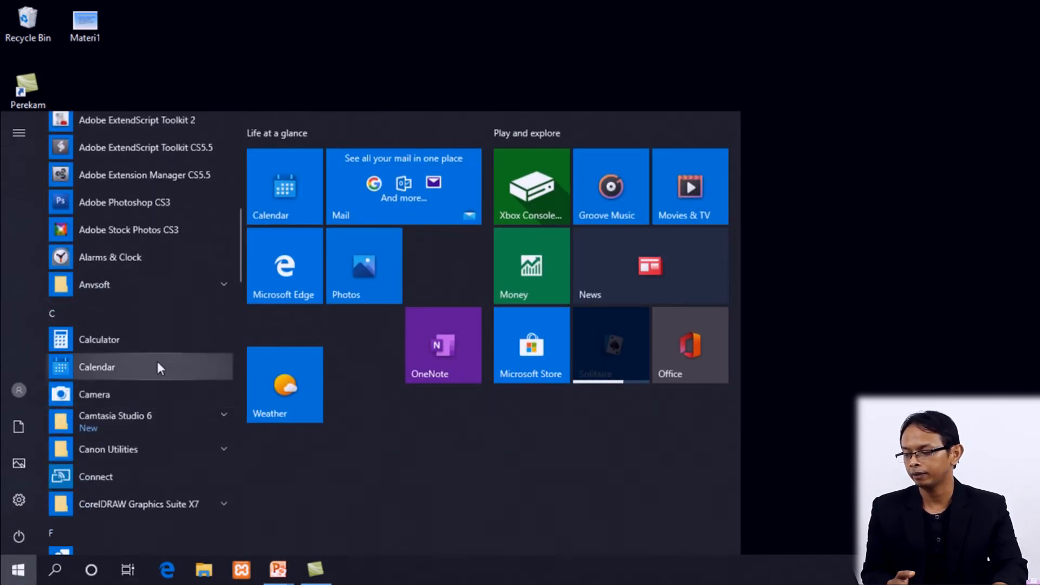
{"action": "scroll", "coordinate": [157, 367], "scroll_direction": "down", "scroll_amount": 10}
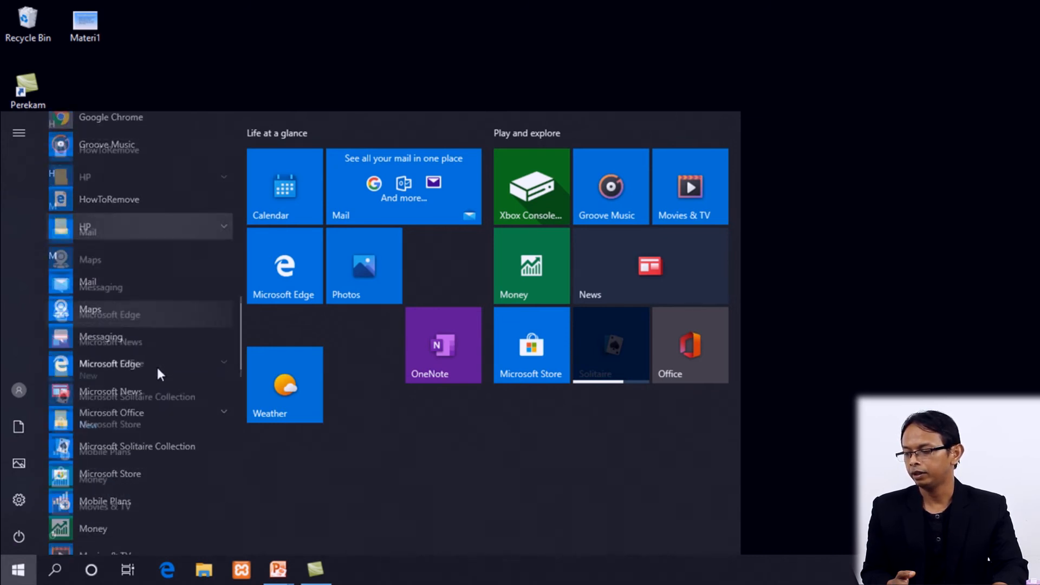
{"action": "scroll", "coordinate": [157, 366], "scroll_direction": "down", "scroll_amount": 10}
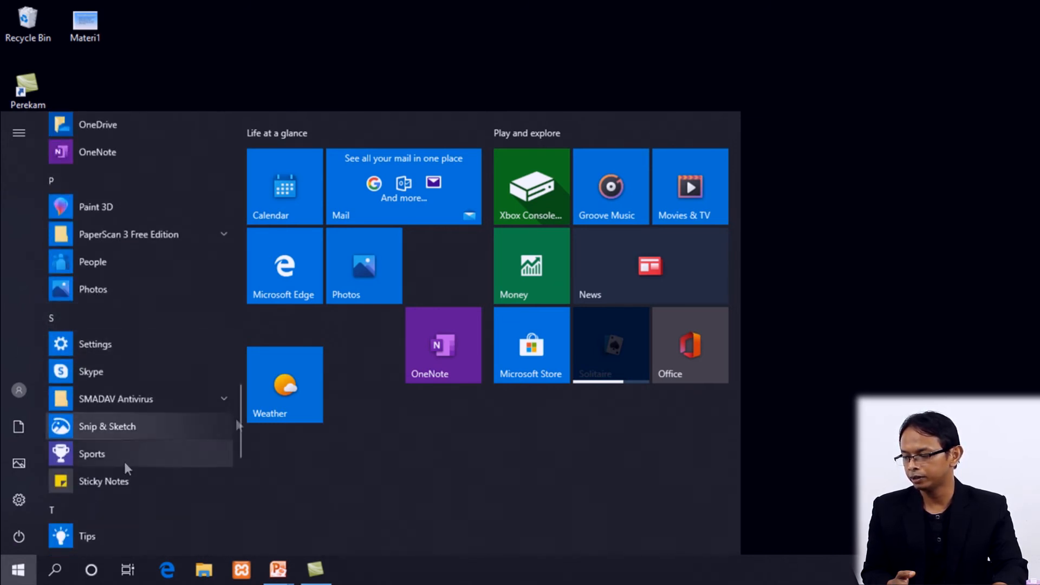
{"action": "scroll", "coordinate": [177, 394], "scroll_direction": "down", "scroll_amount": 5}
{"action": "scroll", "coordinate": [187, 383], "scroll_direction": "down", "scroll_amount": 2}
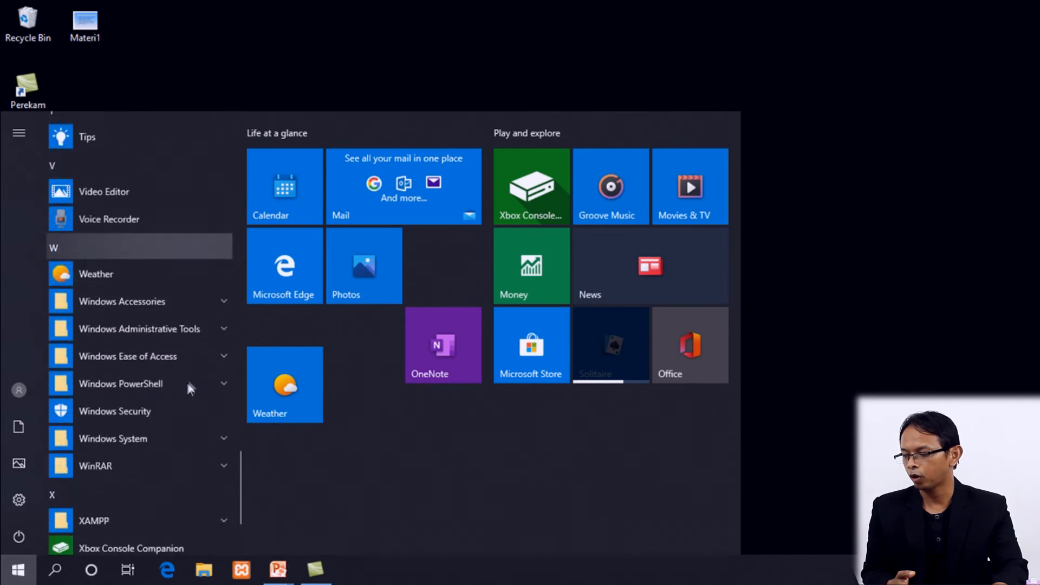
{"action": "scroll", "coordinate": [187, 439], "scroll_direction": "down", "scroll_amount": 2}
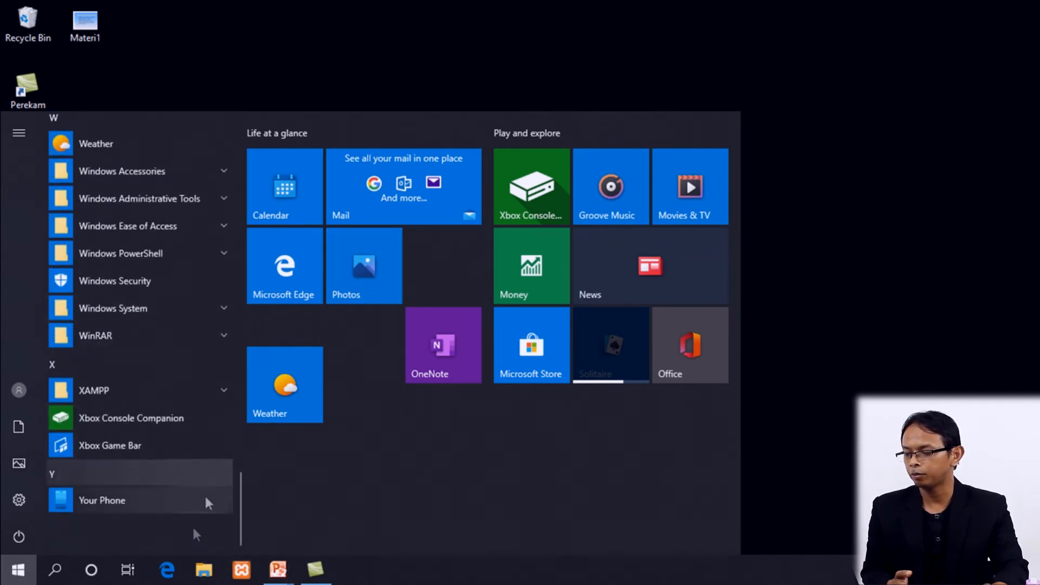
In File Explorer, rename FOLDER1 on the Data Quantum (D:) drive as FOLDERPERTAMA.
{"action": "left_click", "coordinate": [204, 576]}
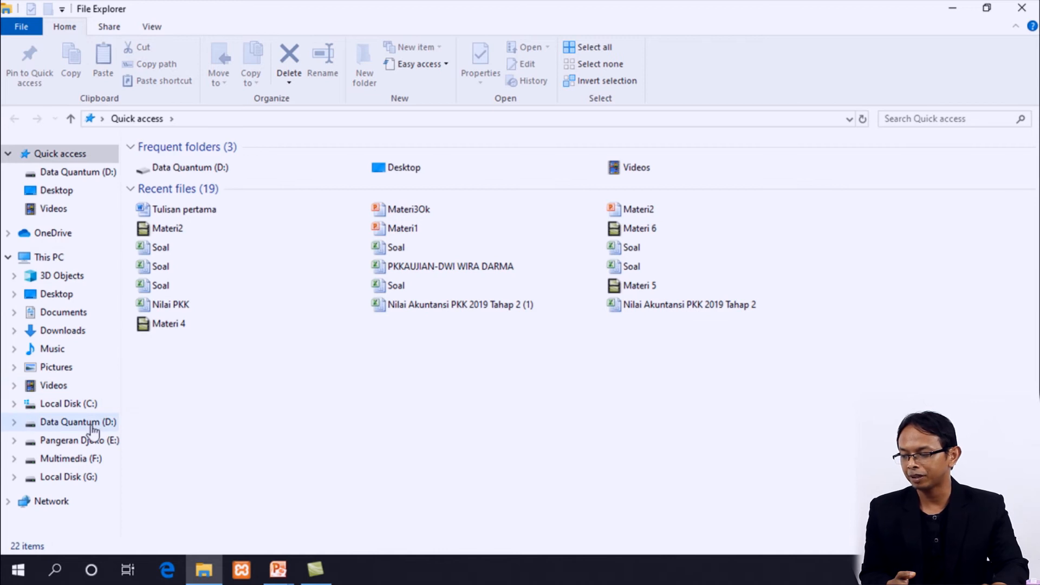
{"action": "left_click", "coordinate": [92, 426]}
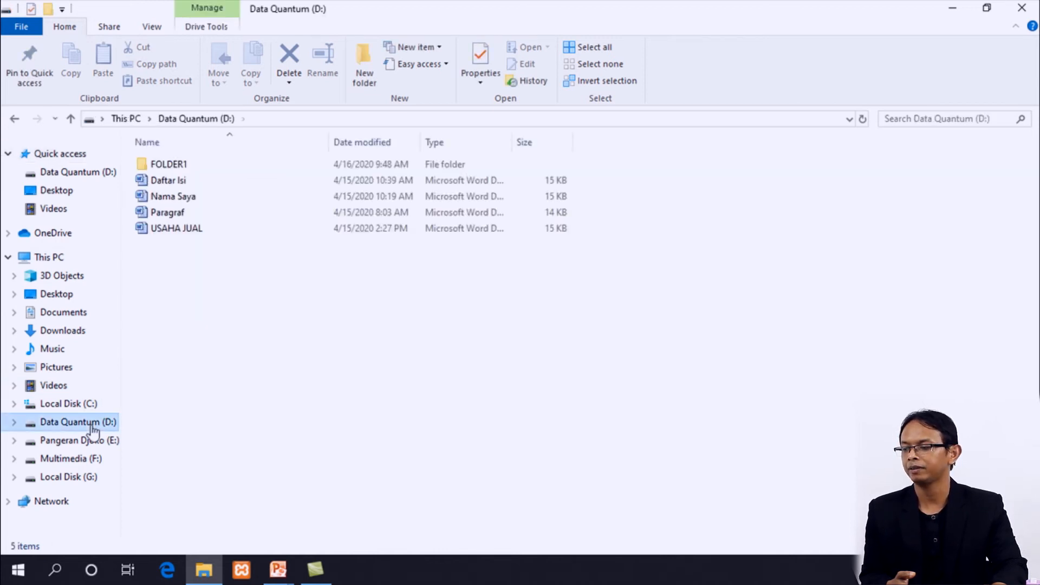
{"action": "right_click", "coordinate": [184, 166]}
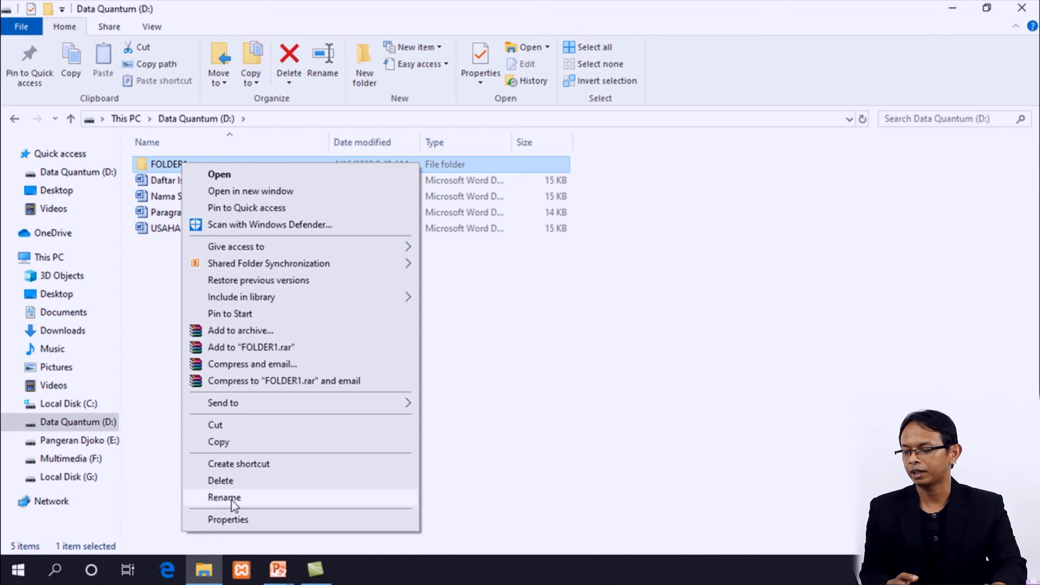
{"action": "left_click", "coordinate": [233, 498]}
{"action": "left_click", "coordinate": [194, 166]}
{"action": "left_click_drag", "start_coordinate": [193, 165], "coordinate": [148, 173]}
{"action": "key", "text": "BackSpace"}
{"action": "type", "text": "FOL"}
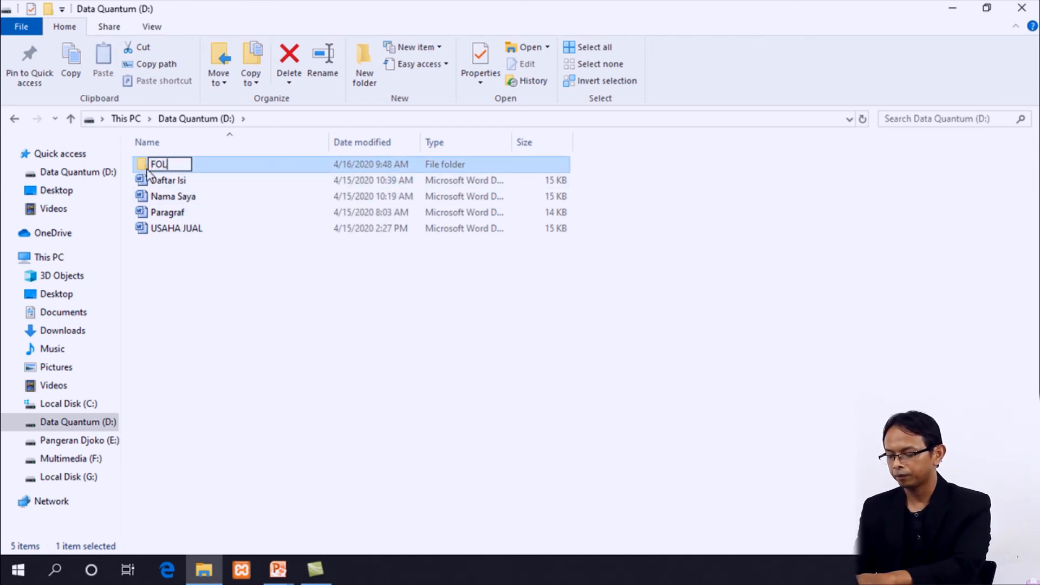
{"action": "type", "text": "DERPERTAMA"}
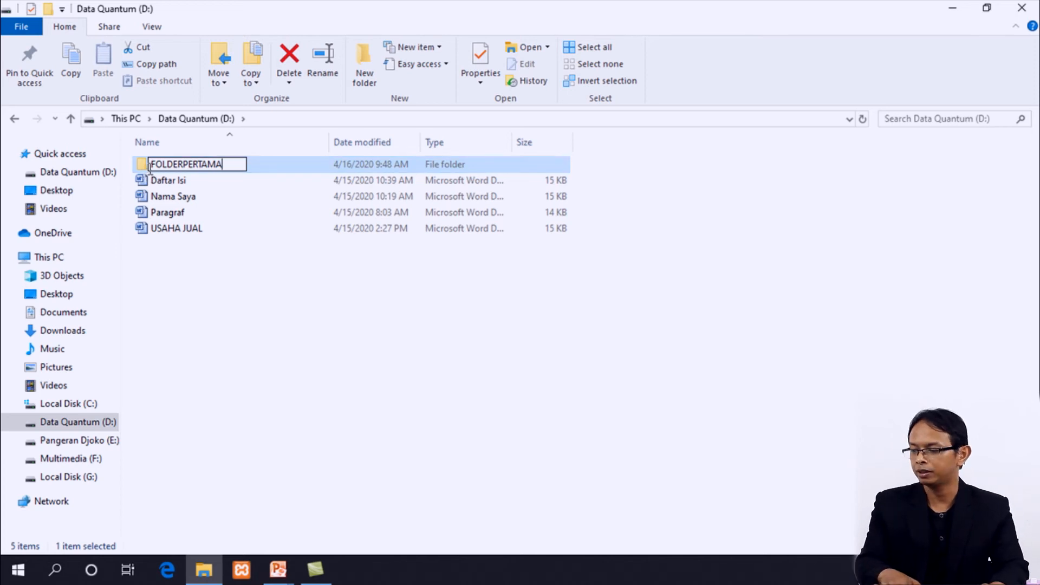
{"action": "key", "text": "Return"}
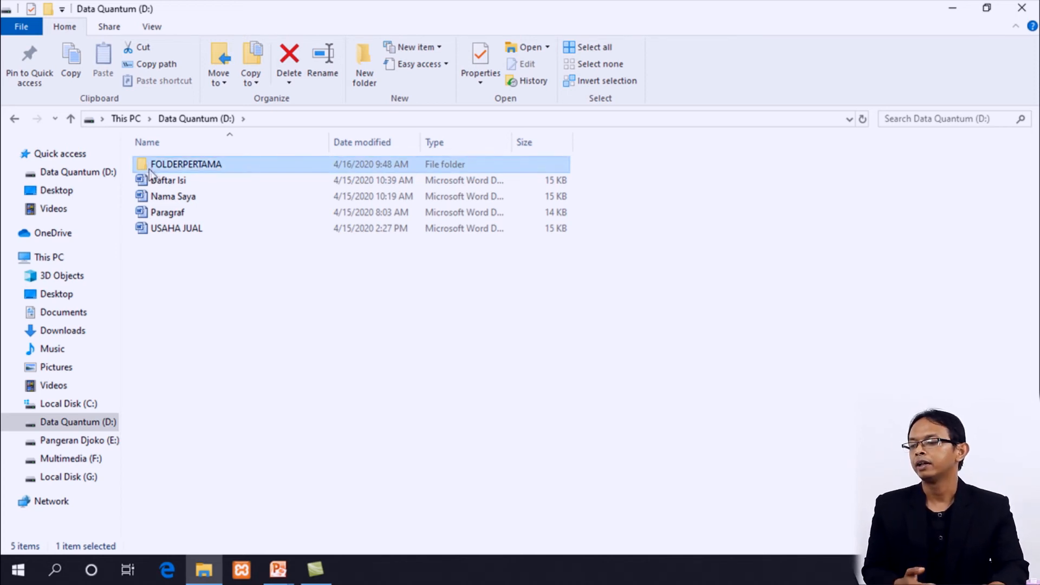
Rename the Tulisan pertama document inside FOLDERPERTAMA as Tulisan1 and open it in Word.
{"action": "double_click", "coordinate": [196, 165]}
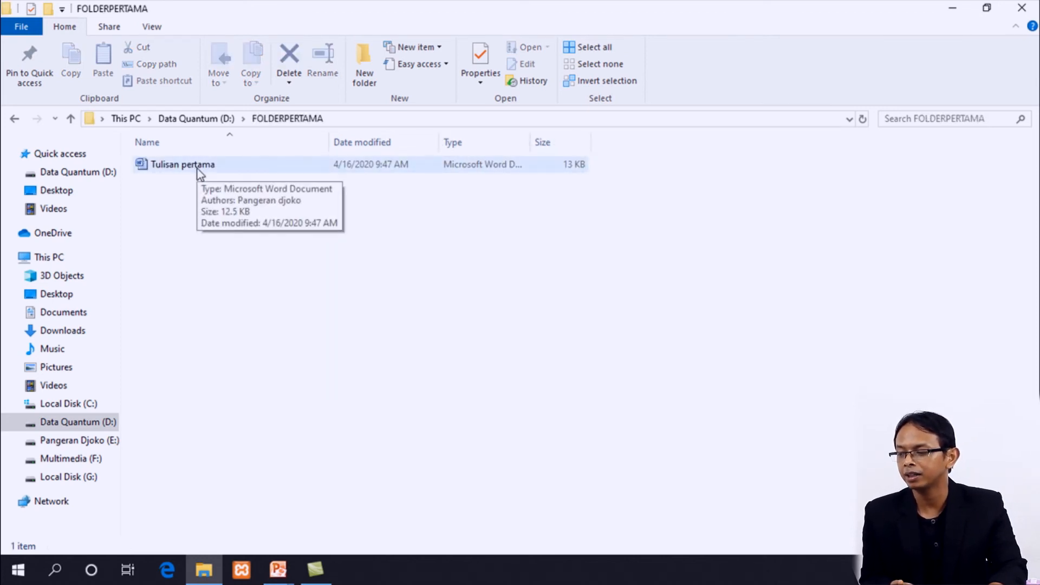
{"action": "right_click", "coordinate": [199, 174]}
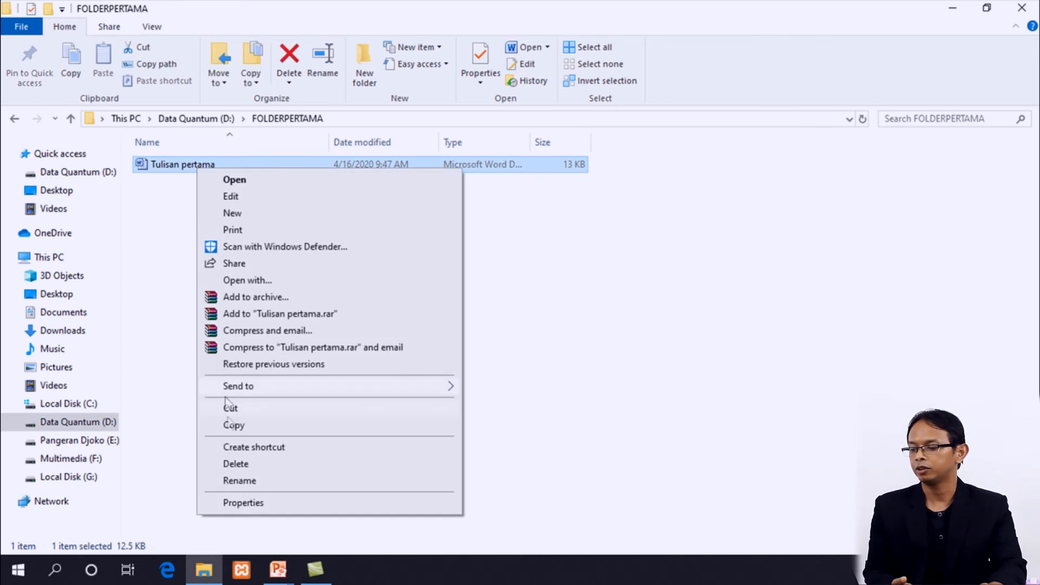
{"action": "left_click", "coordinate": [232, 481]}
{"action": "left_click_drag", "start_coordinate": [181, 165], "coordinate": [263, 168]}
{"action": "key", "text": "BackSpace"}
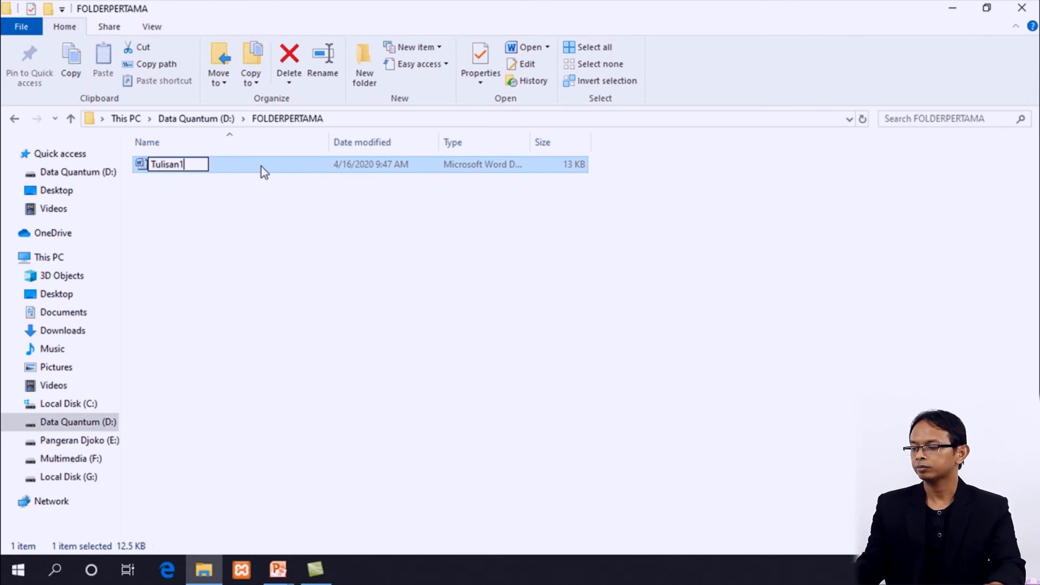
{"action": "type", "text": "1"}
{"action": "key", "text": "Return"}
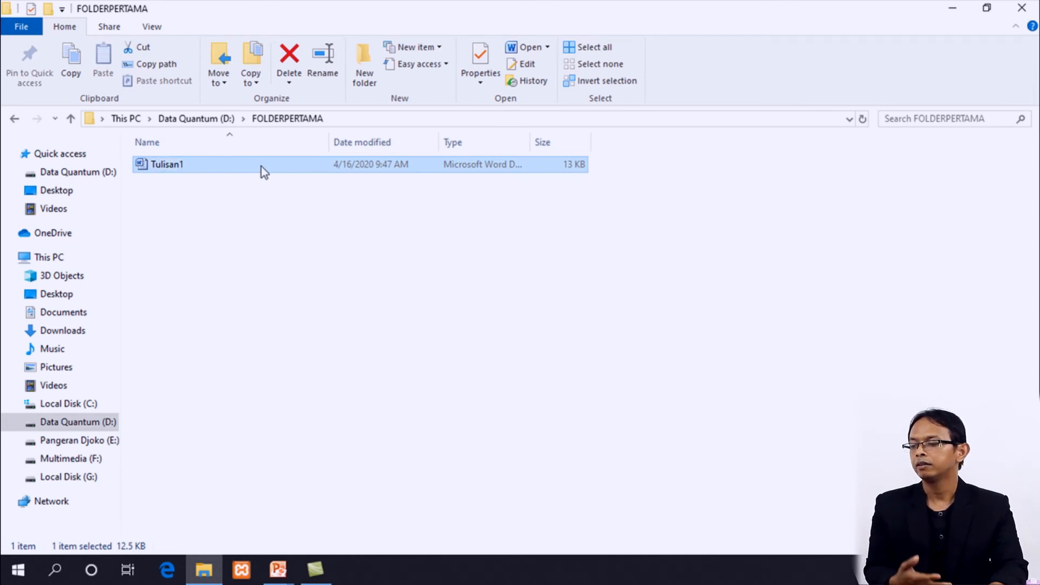
{"action": "double_click", "coordinate": [205, 165]}
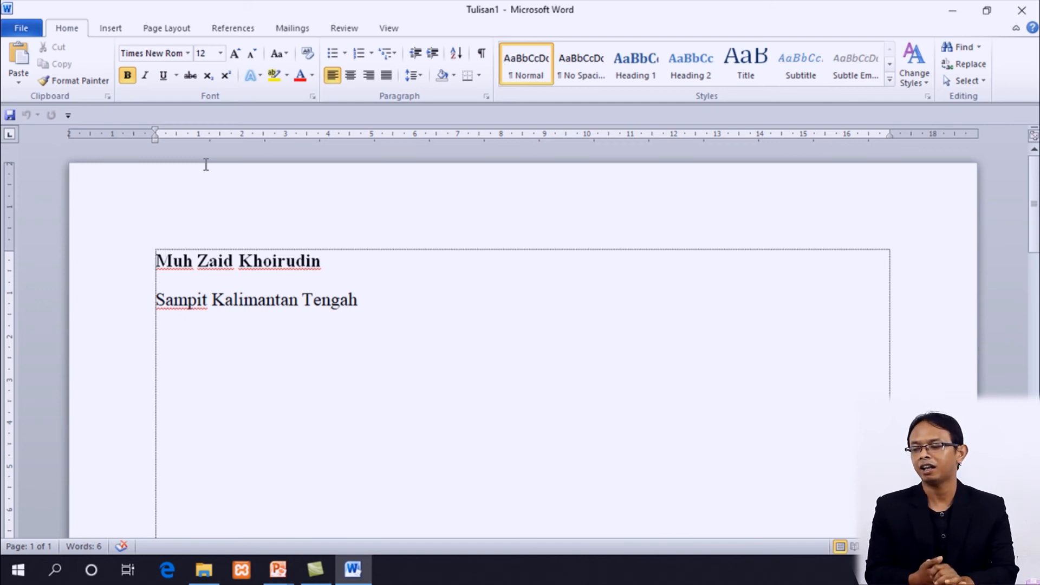
Shift the bold name line away from the left margin and remove the added space again.
{"action": "left_click", "coordinate": [138, 266]}
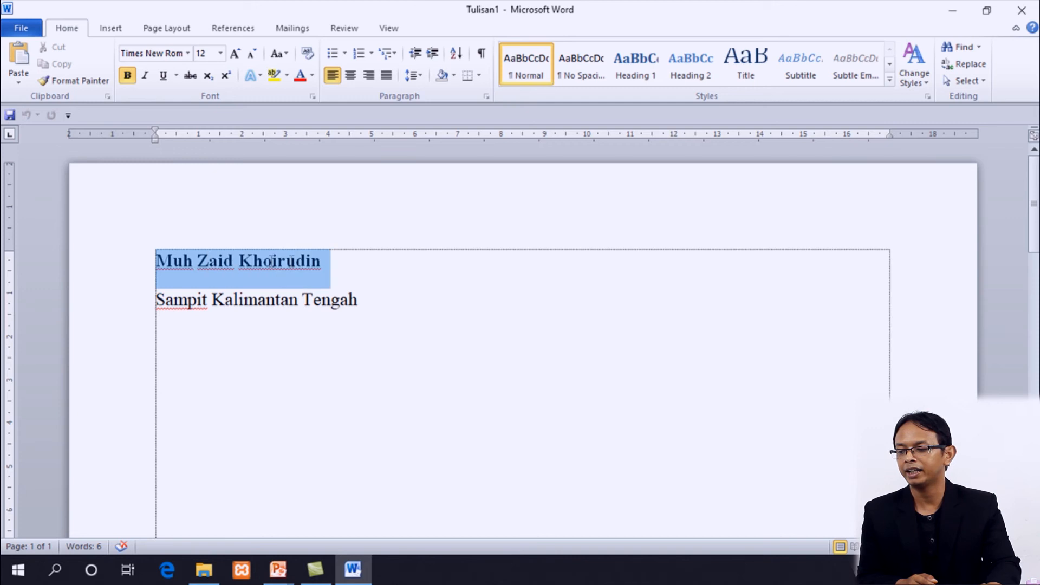
{"action": "left_click", "coordinate": [162, 272]}
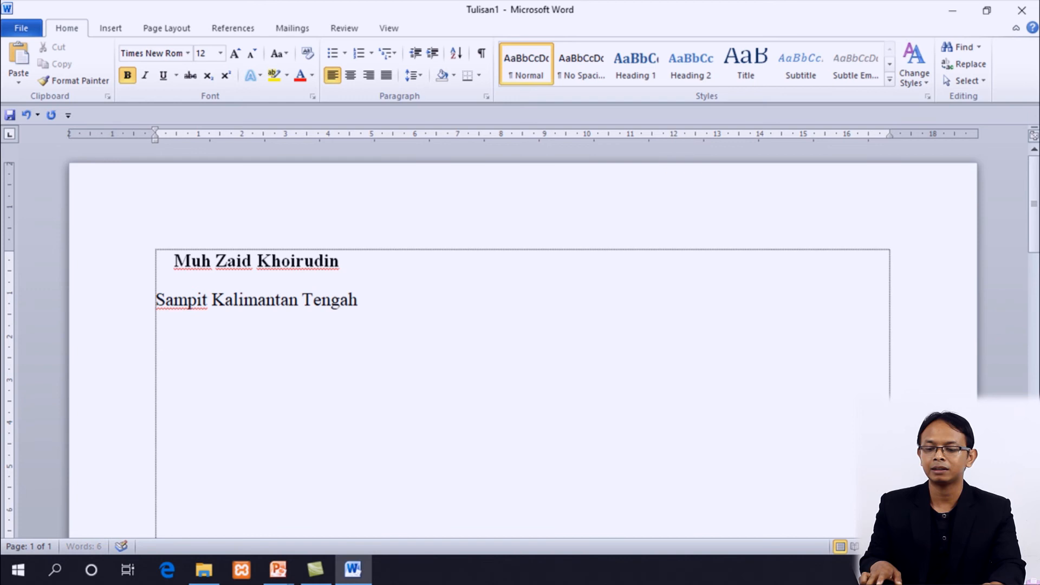
{"action": "key", "text": "BackSpace"}
{"action": "key", "text": "BackSpace"}
{"action": "key", "text": "BackSpace"}
{"action": "key", "text": "BackSpace"}
{"action": "key", "text": "BackSpace"}
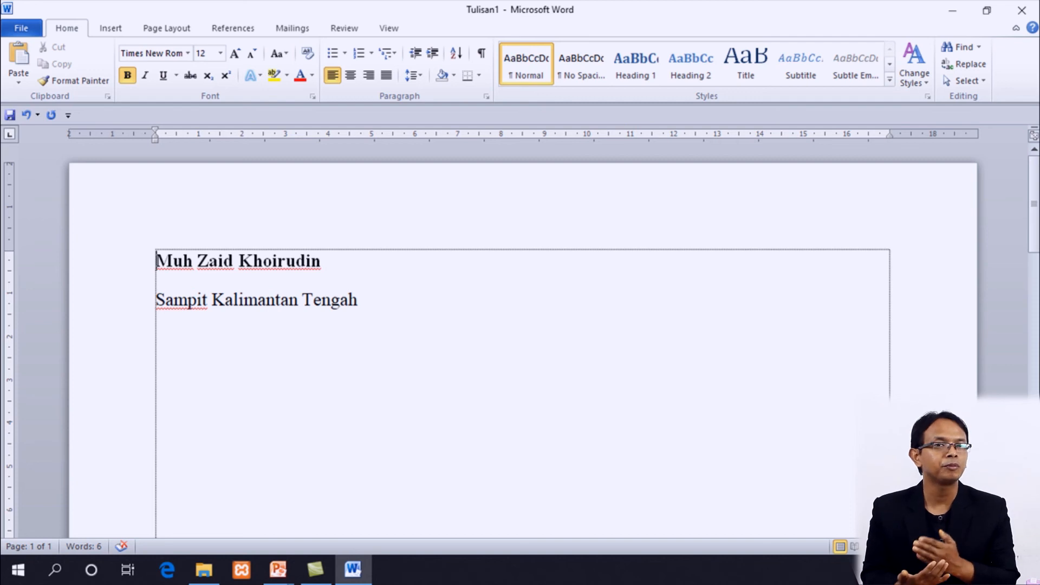
Extend the line "Sampit Kalimantan Tengah" to the right margin with the filler text "hdkhdk dldjljdl dlajldjla alyieohqoq ;qdjqjd;qd qhdiqhidqd wqjqjqjrpq".
{"action": "left_click", "coordinate": [369, 305]}
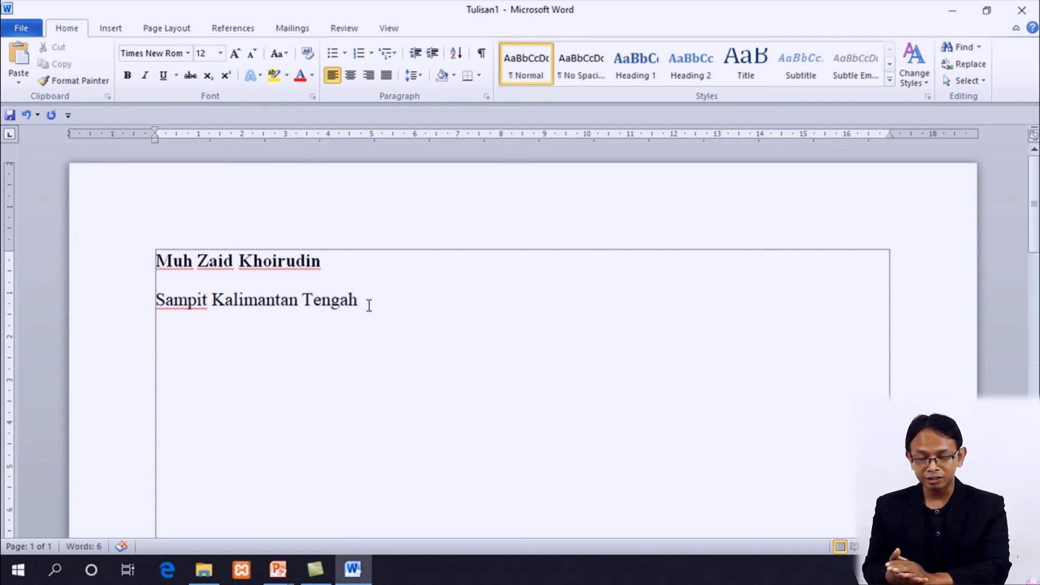
{"action": "type", "text": "hdkhdk"}
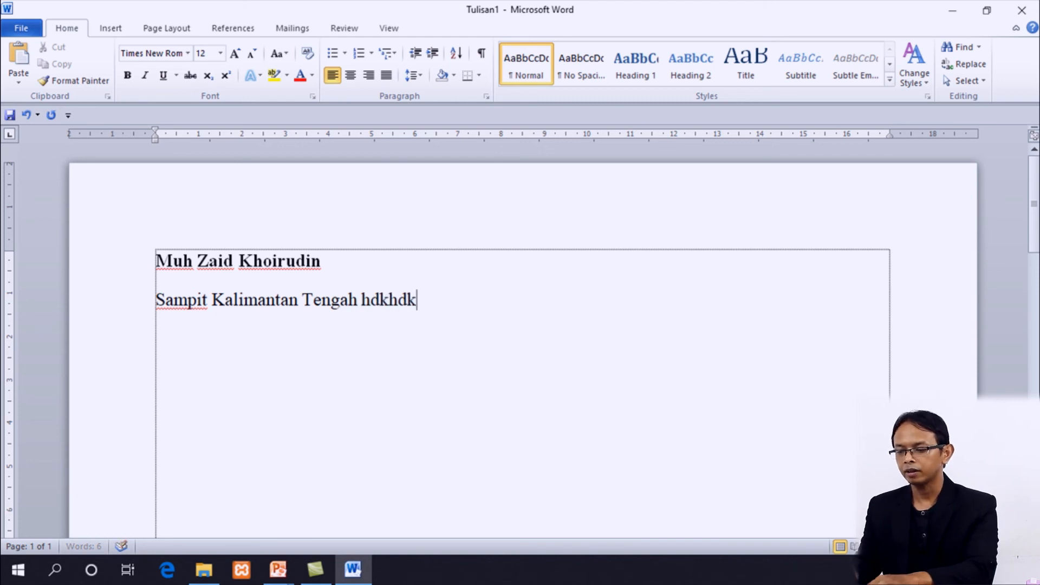
{"action": "type", "text": " dldjljdl dlajldjla a"}
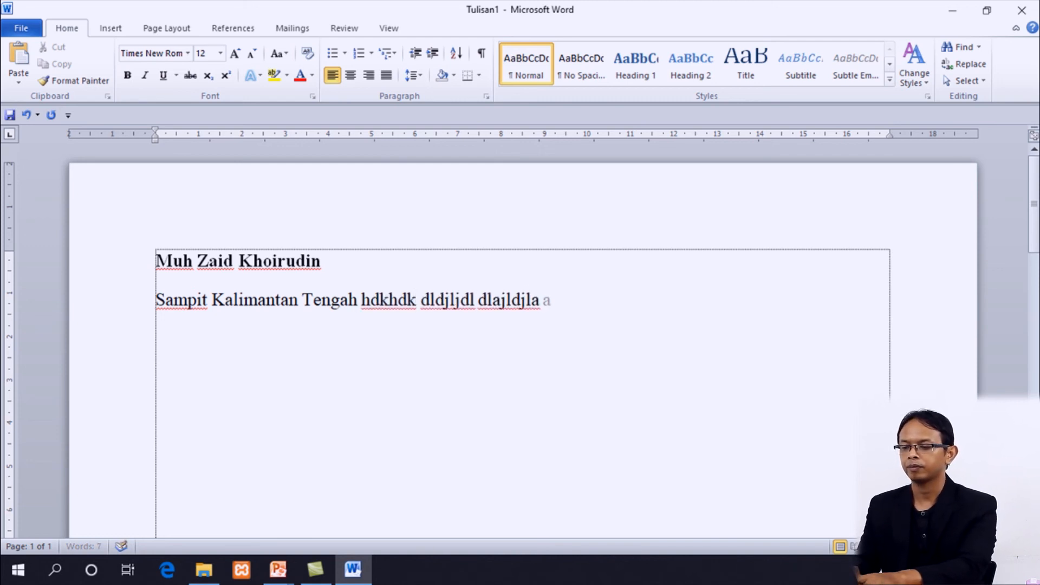
{"action": "type", "text": "lyieohqoq ;qdjqjd;qd"}
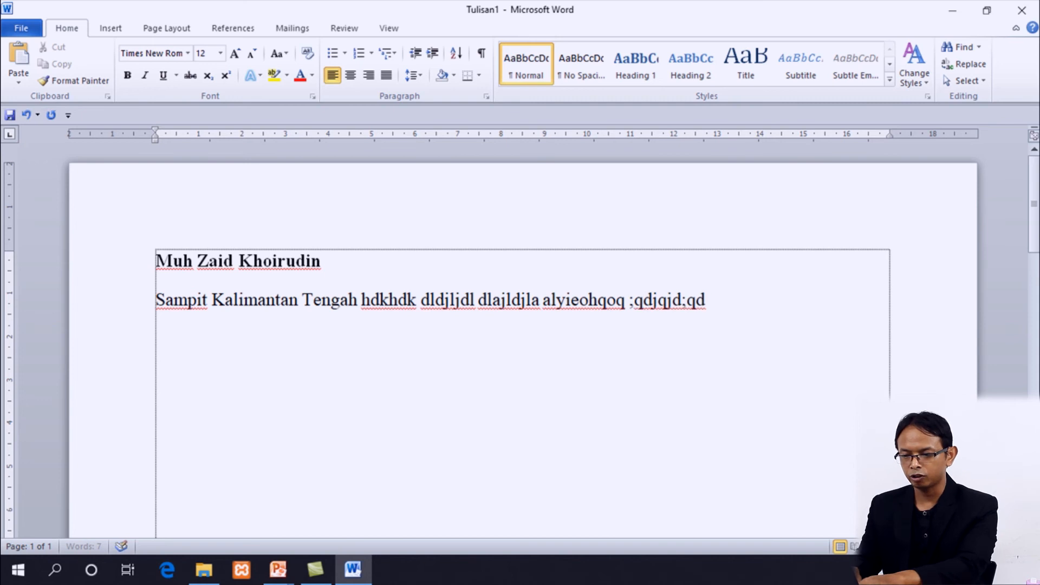
{"action": "type", "text": " qhdiqhidqd wqjqjqjrpq"}
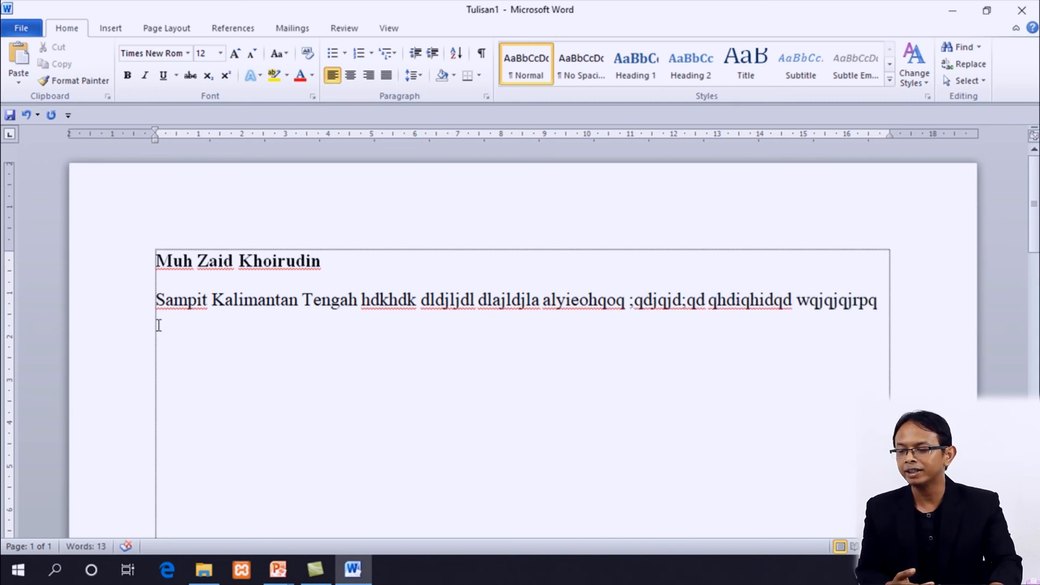
Continue the same paragraph onto a second line with the filler text "jlajaljdlahdlabldh lahdla", without a paragraph break.
{"action": "key", "text": "Return"}
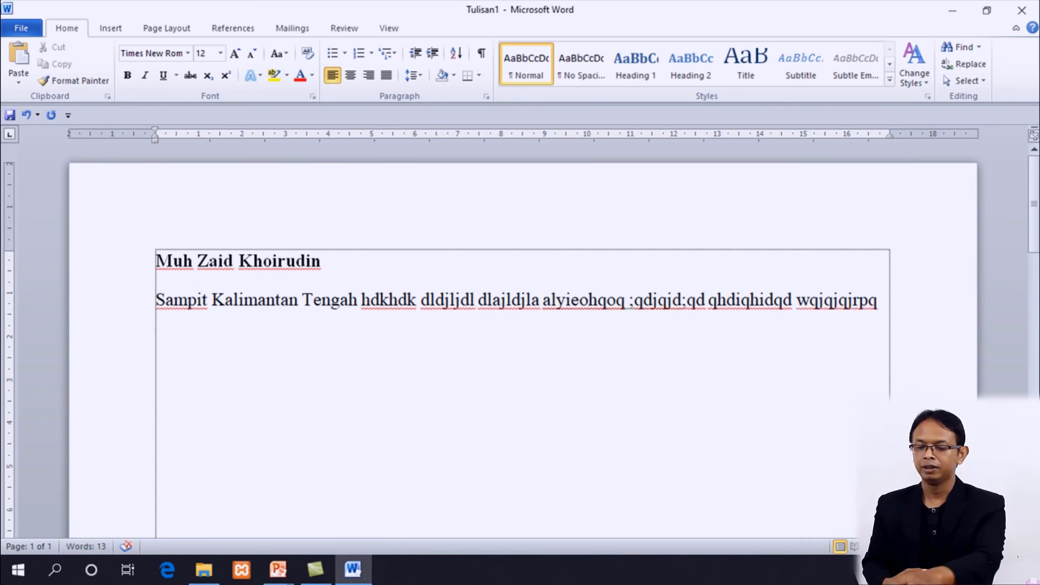
{"action": "key", "text": "BackSpace"}
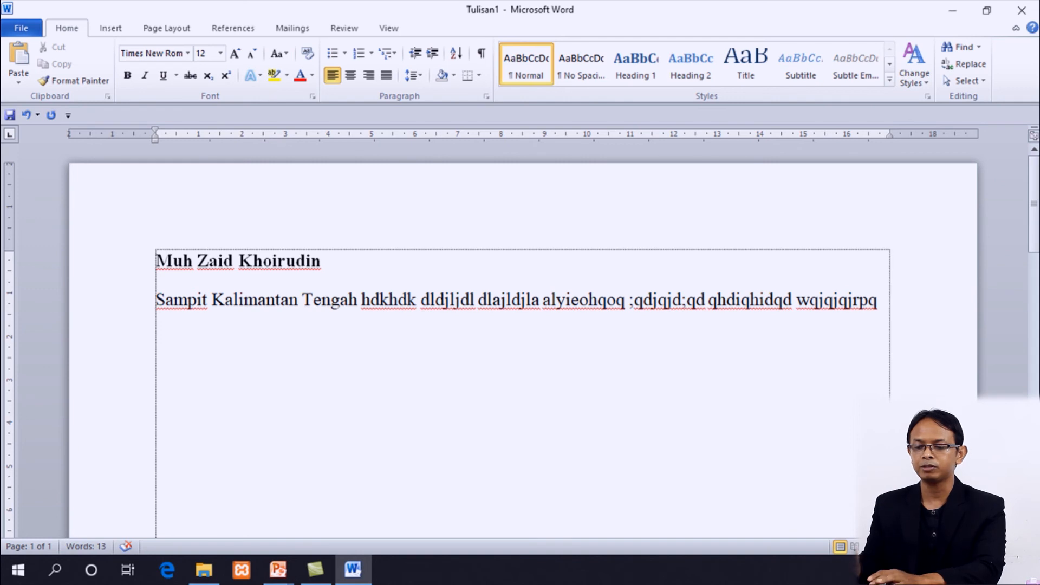
{"action": "type", "text": "jla"}
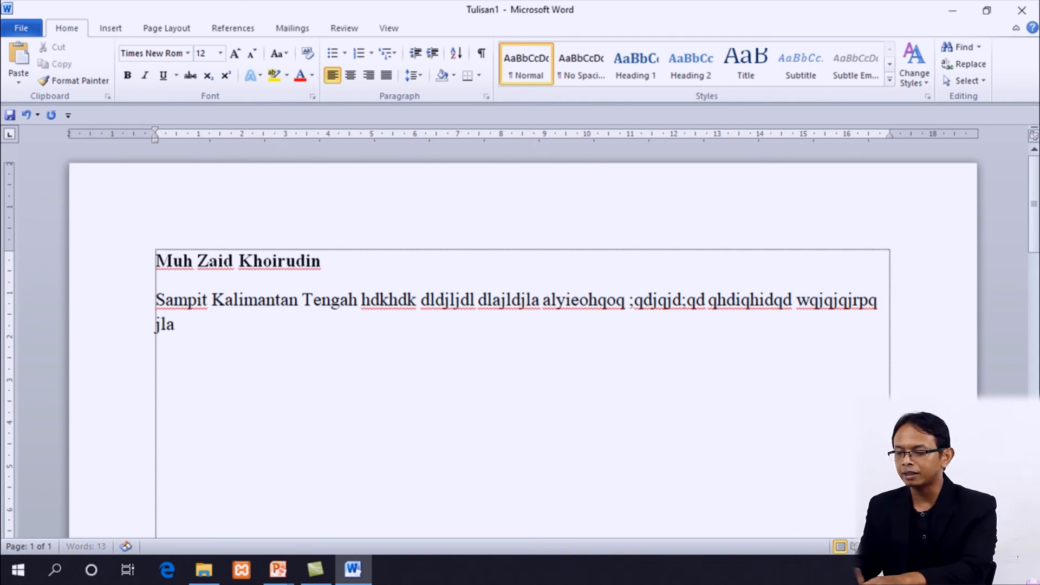
{"action": "type", "text": "jaljdlahdlabldh"}
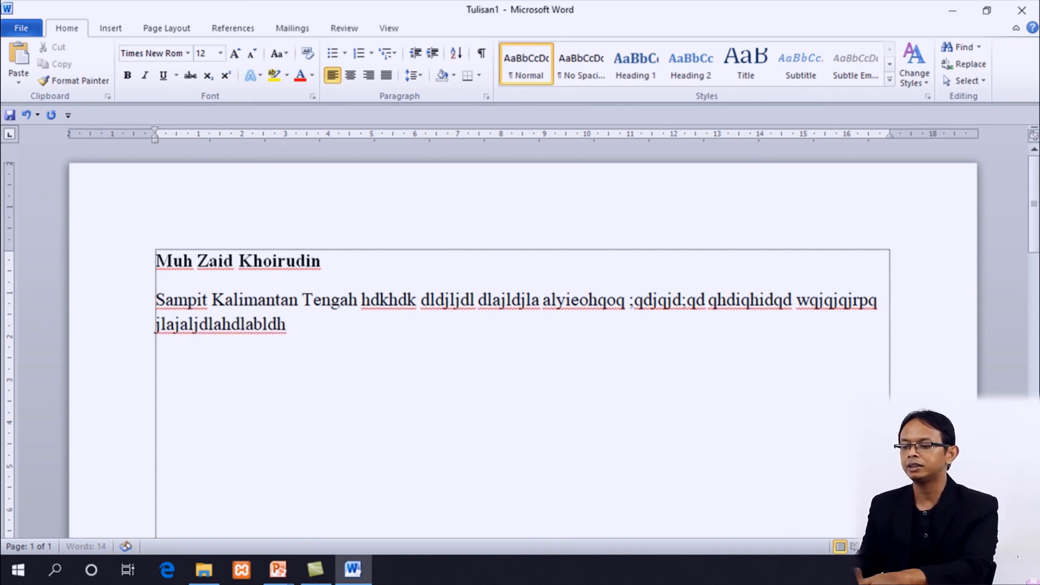
{"action": "type", "text": " lahdla"}
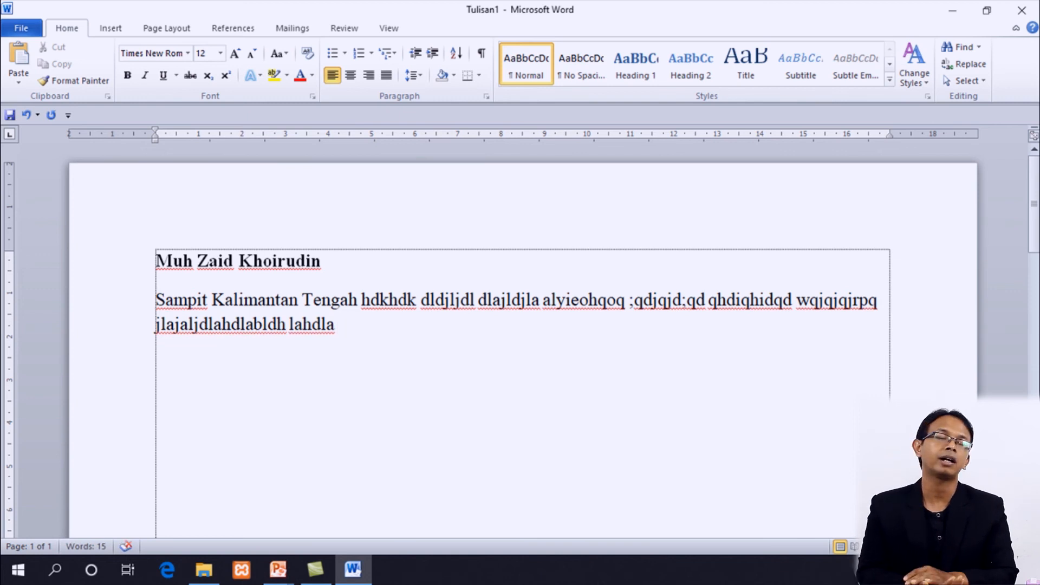